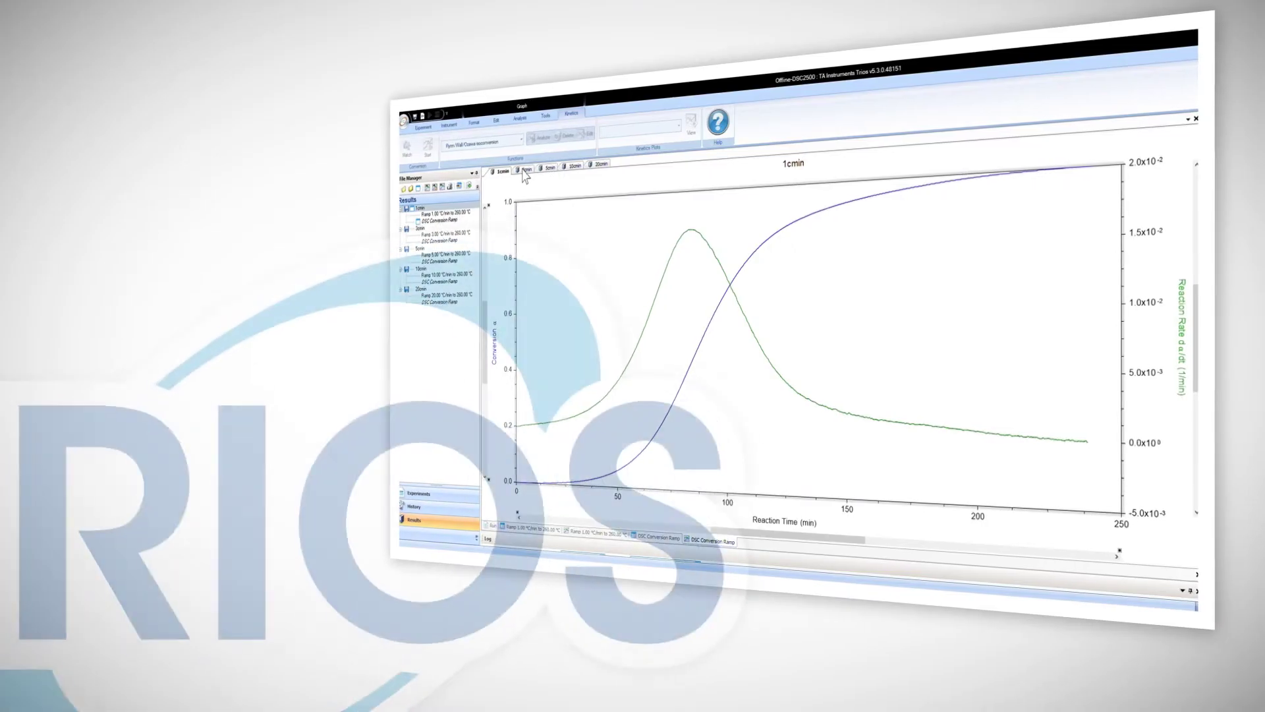
View the 5cmin, 10cmin and 20cmin conversion graphs, then select results 1cmin through 20cmin.
left_click(549, 169)
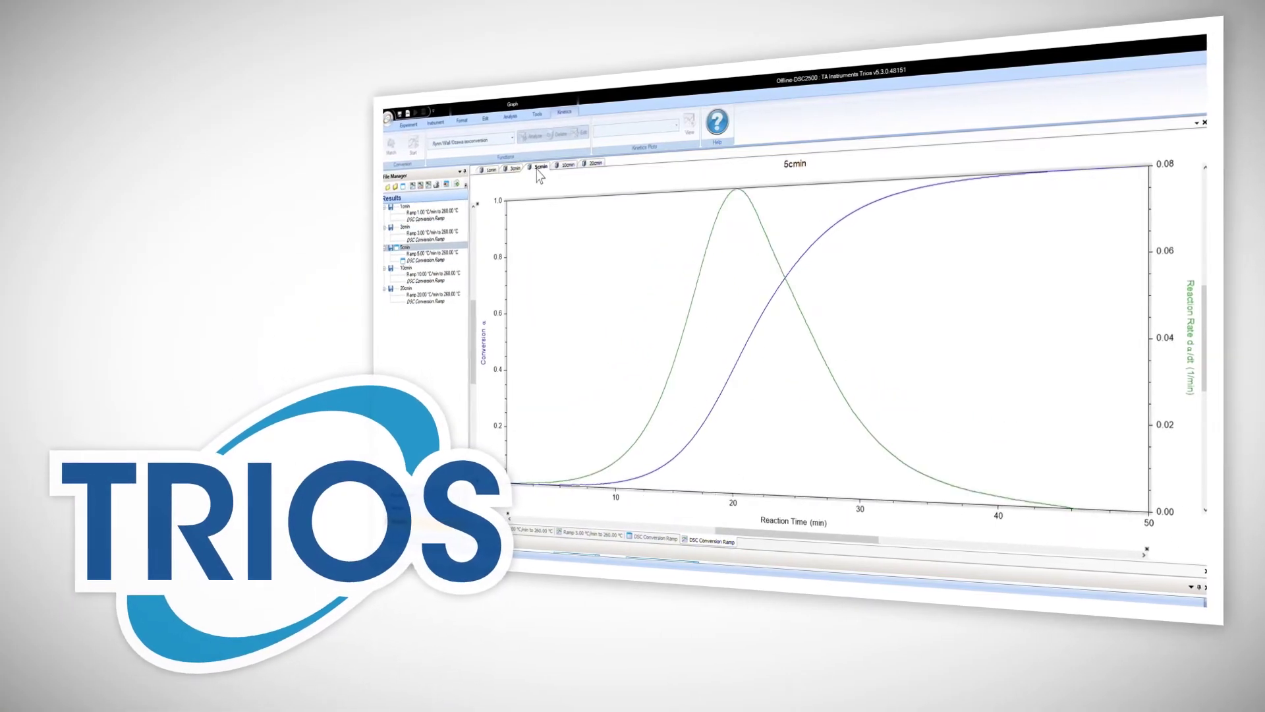
left_click(561, 166)
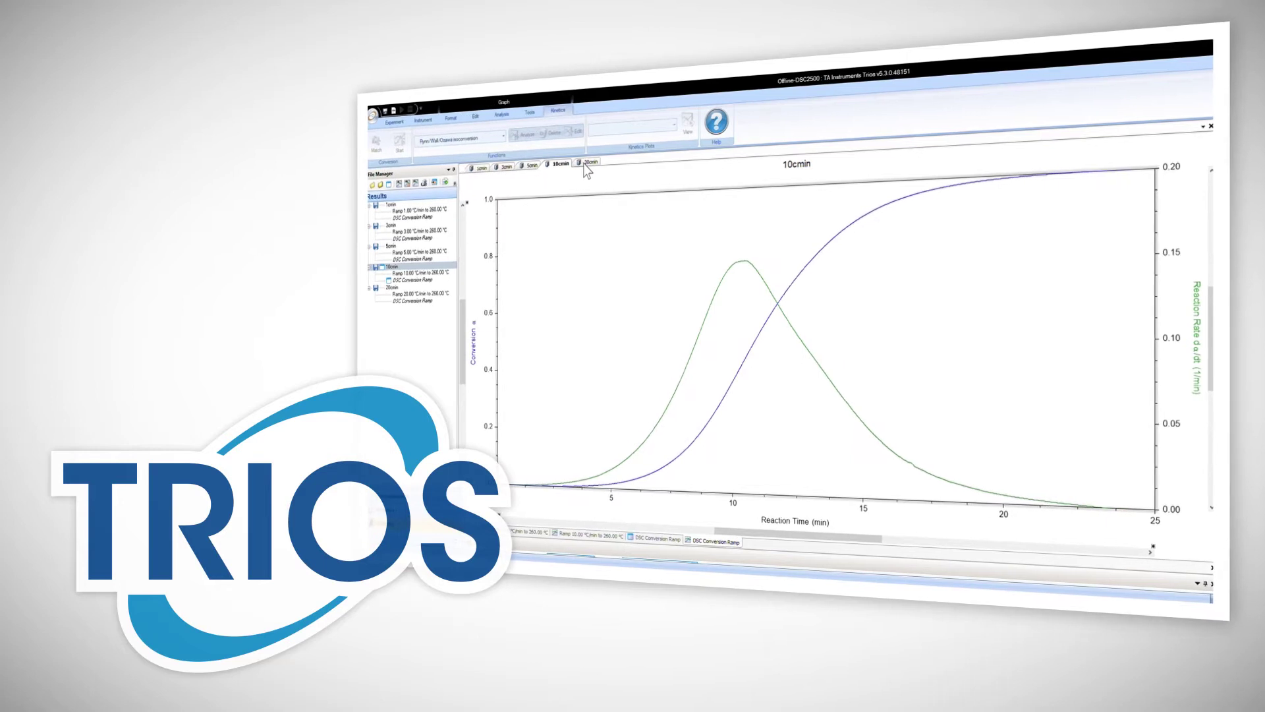
left_click(589, 164)
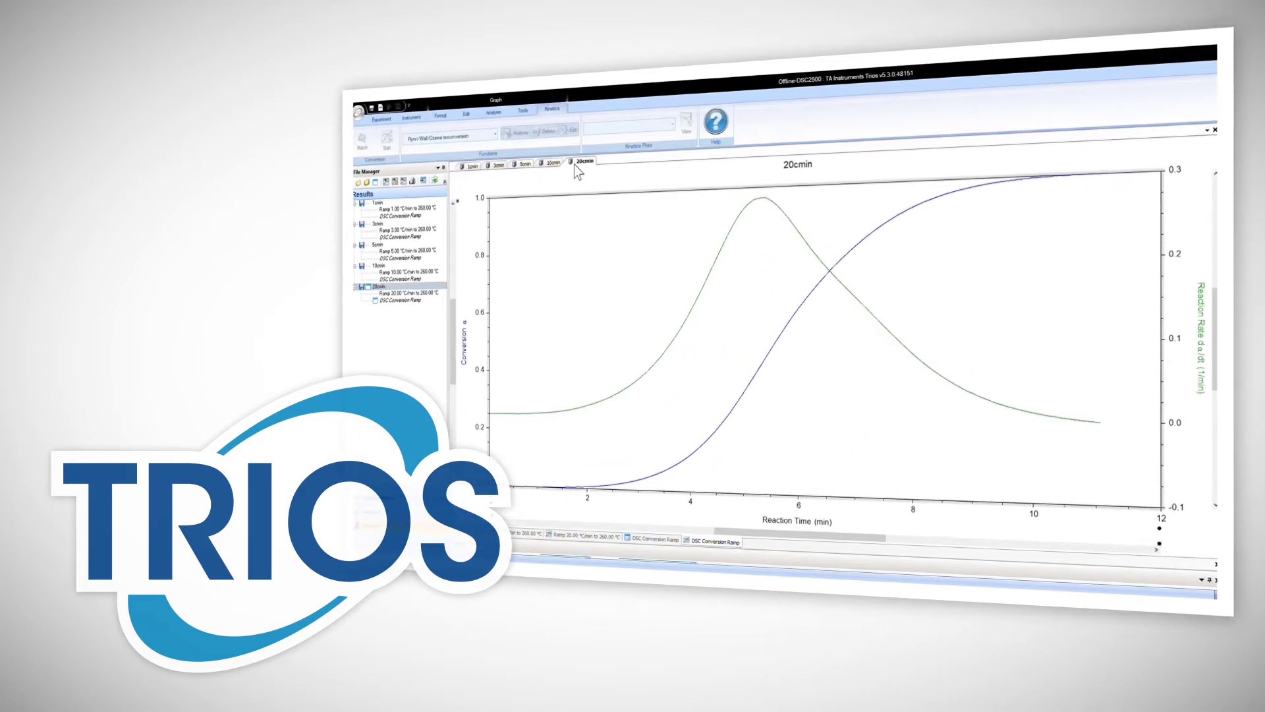
left_click(395, 203)
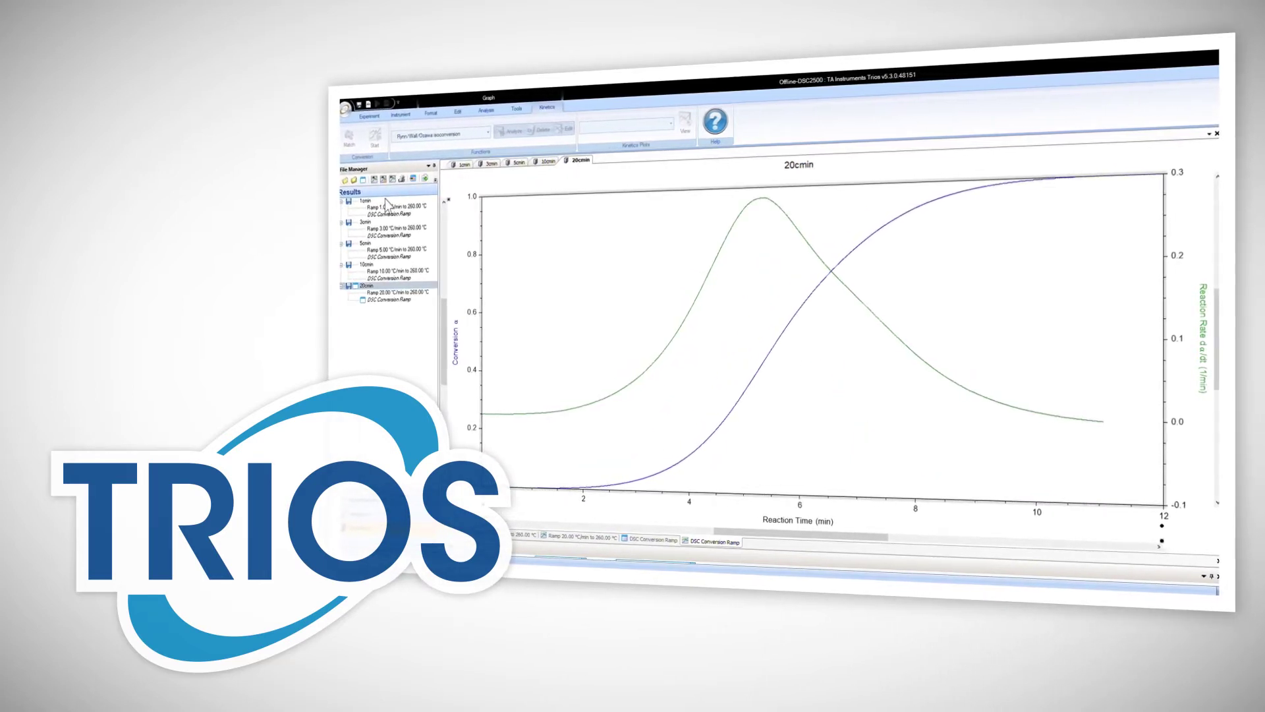
left_click(365, 287, "shift")
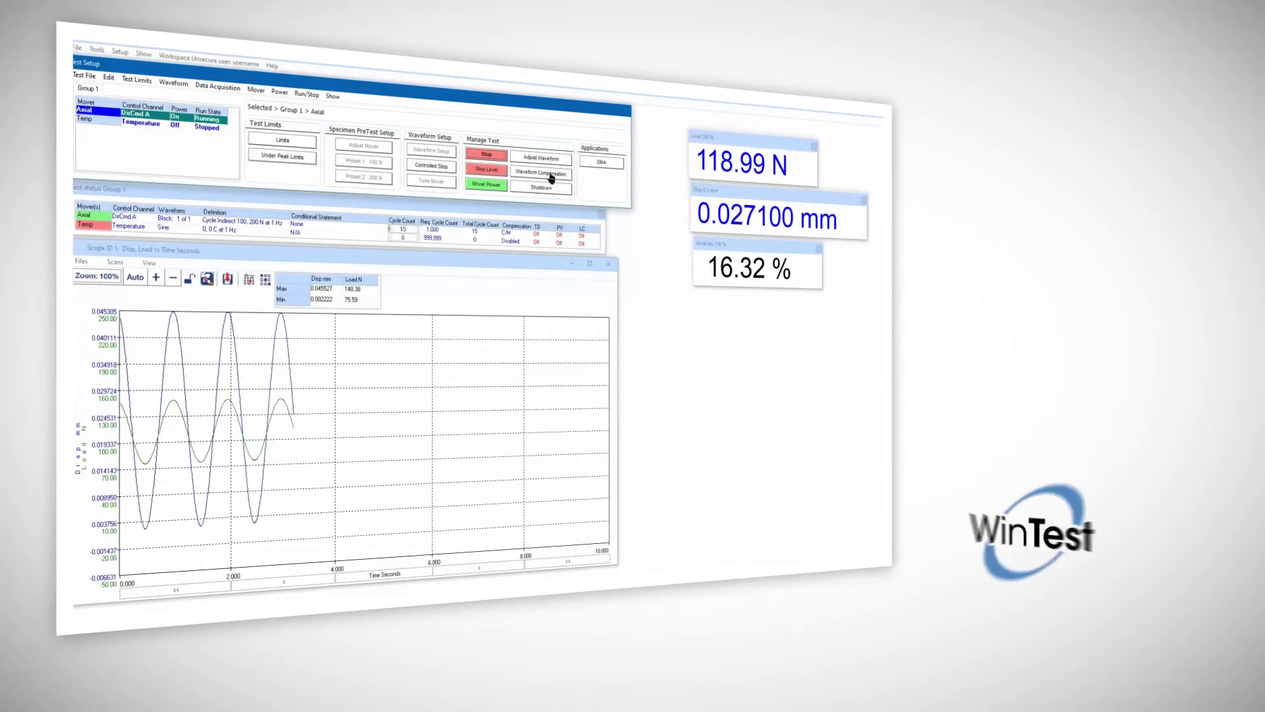
Change the axial waveform compensation rate to 0.5 and apply it.
left_click(551, 174)
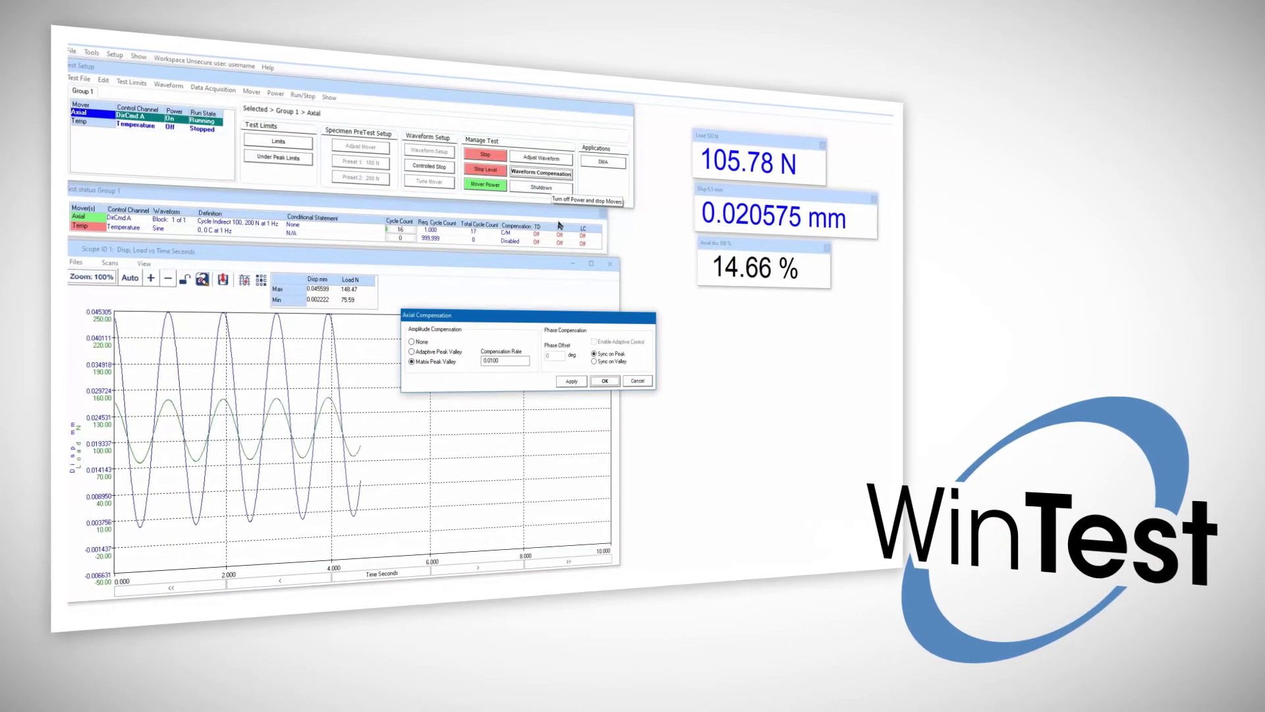
left_click_drag(530, 361, 479, 360)
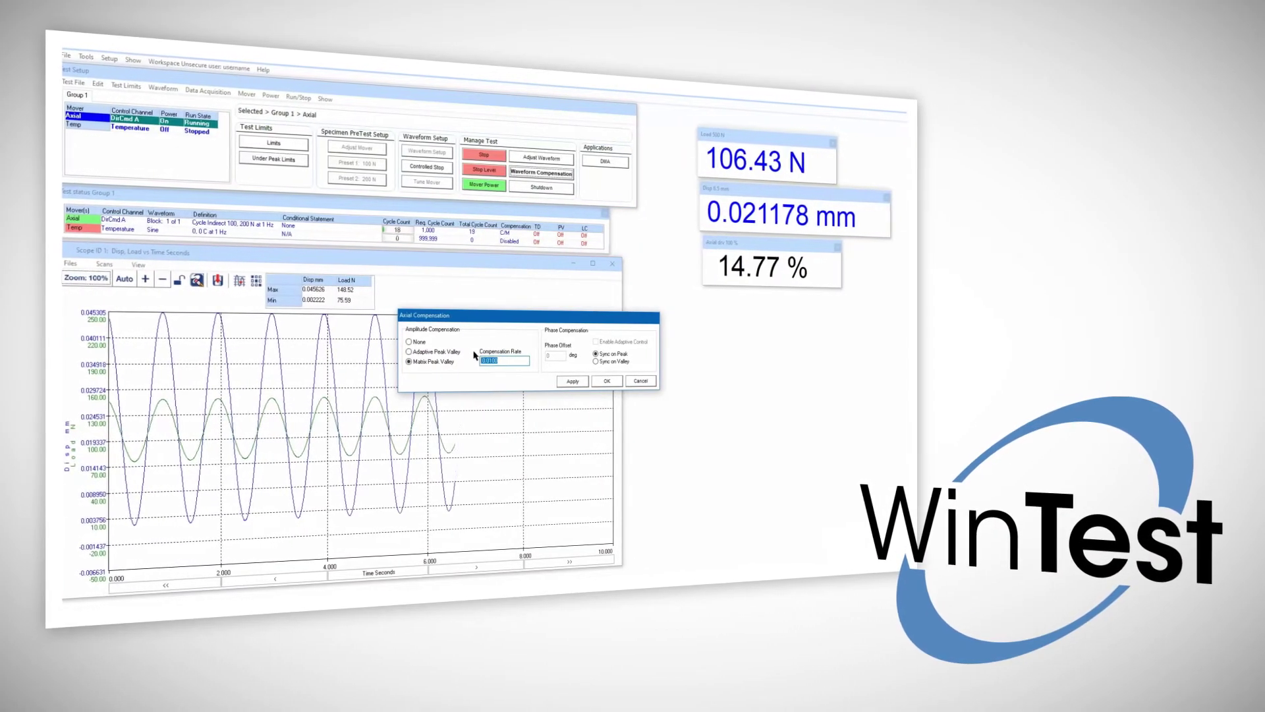
type("0.5")
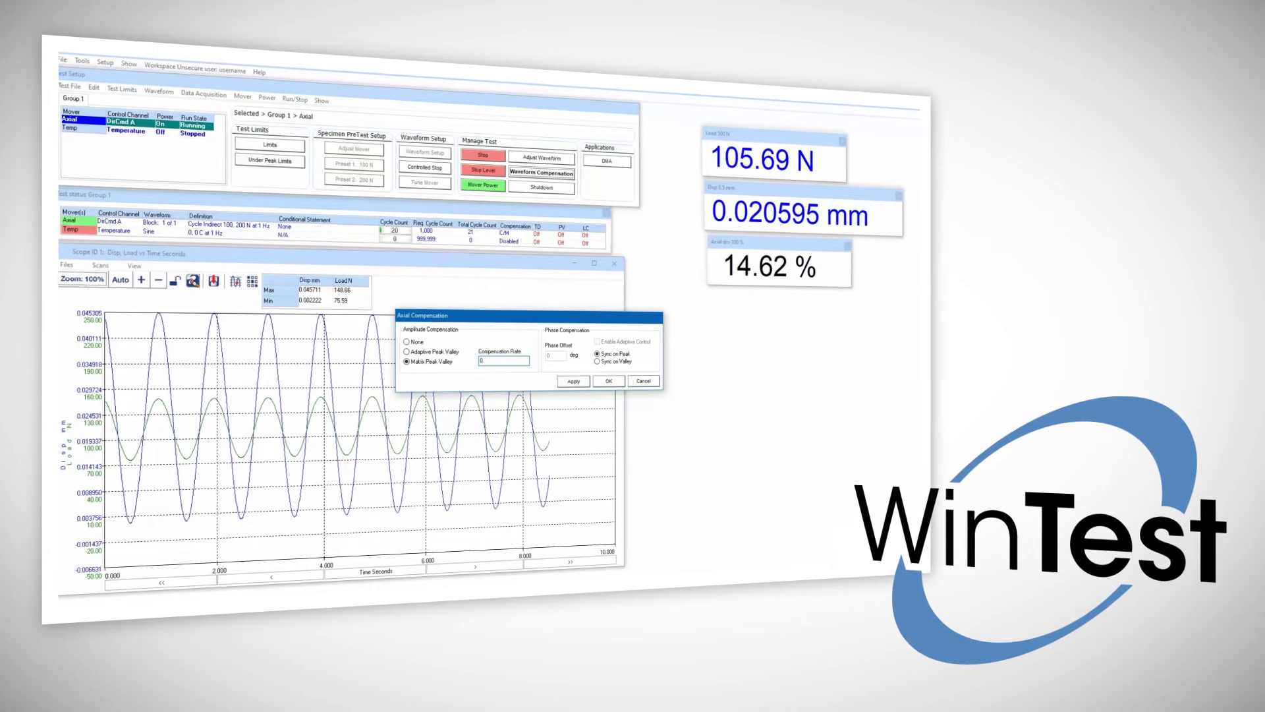
left_click(574, 381)
left_click(609, 381)
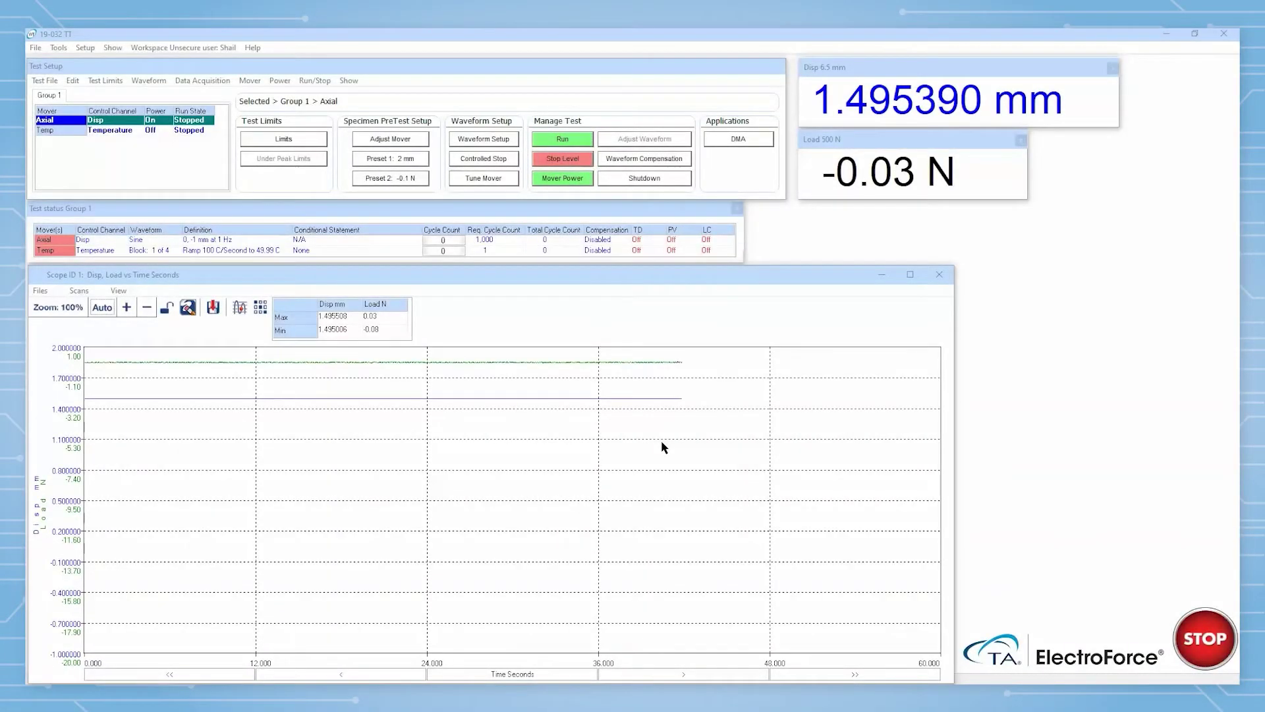
Set an axial ramp to -6 mm at 0.01 mm/s with continuous capture, then zero-start it.
left_click(491, 141)
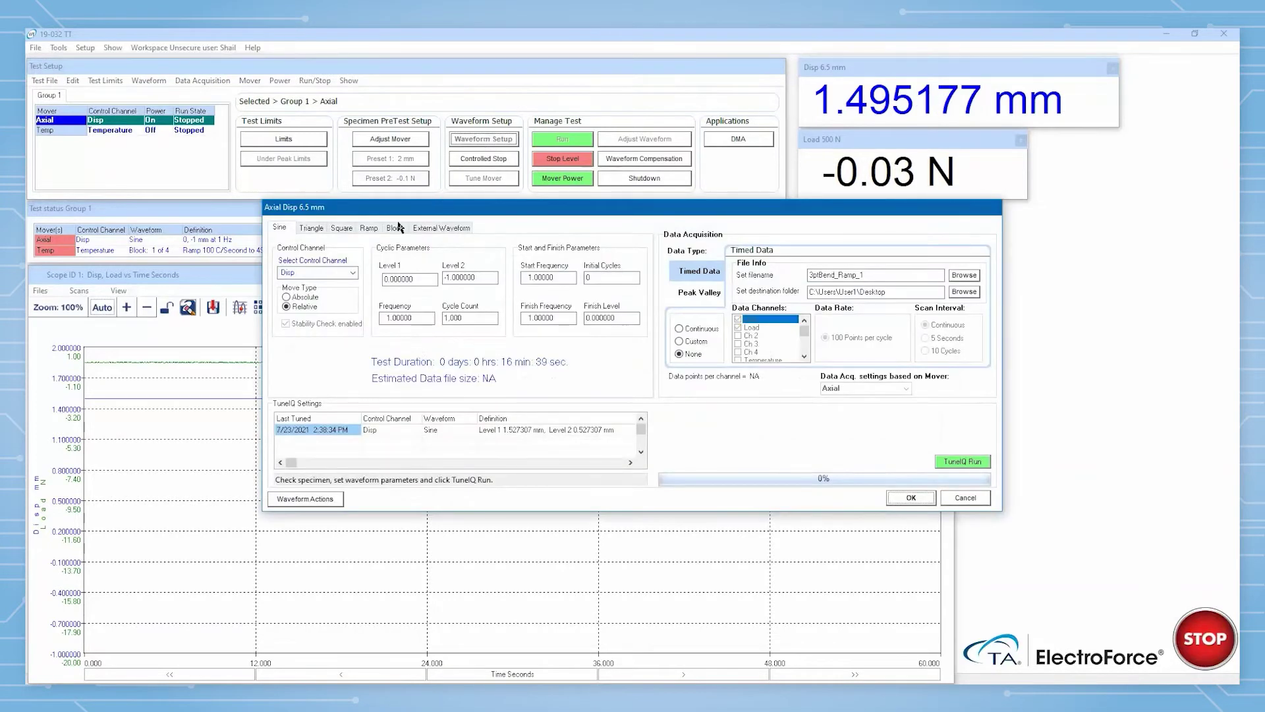
left_click(370, 228)
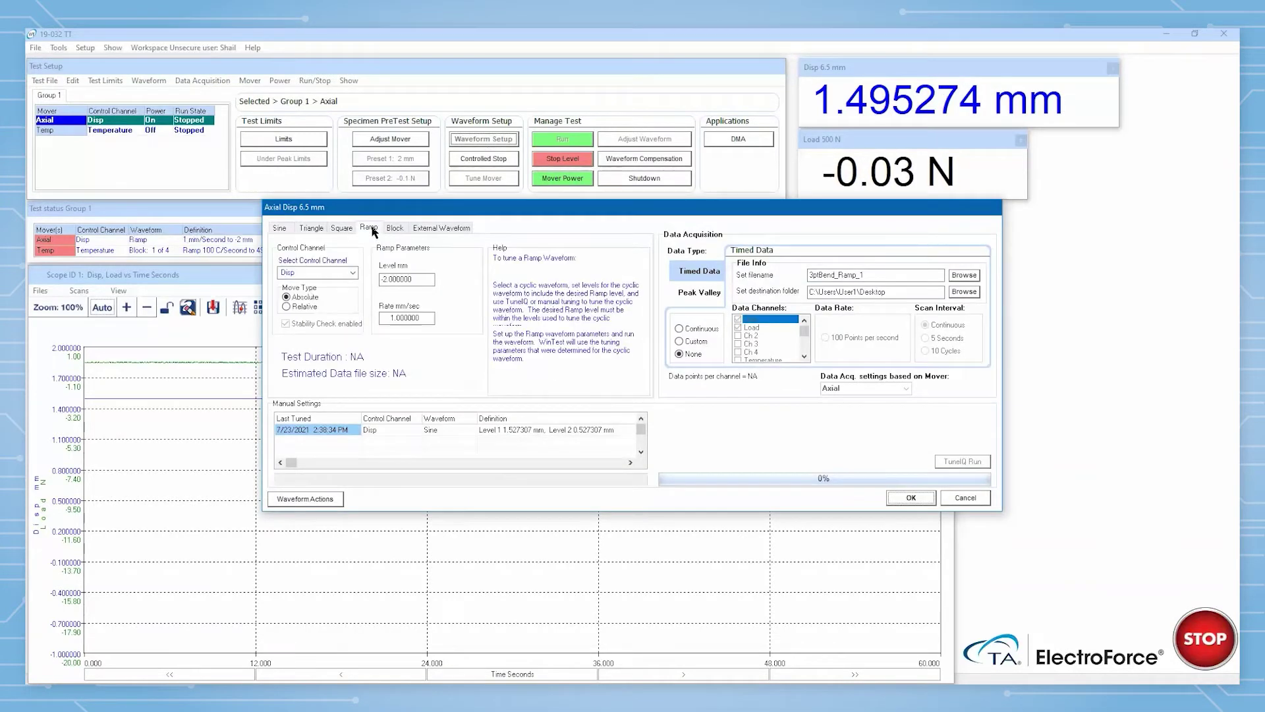
double_click(384, 278)
type("-6")
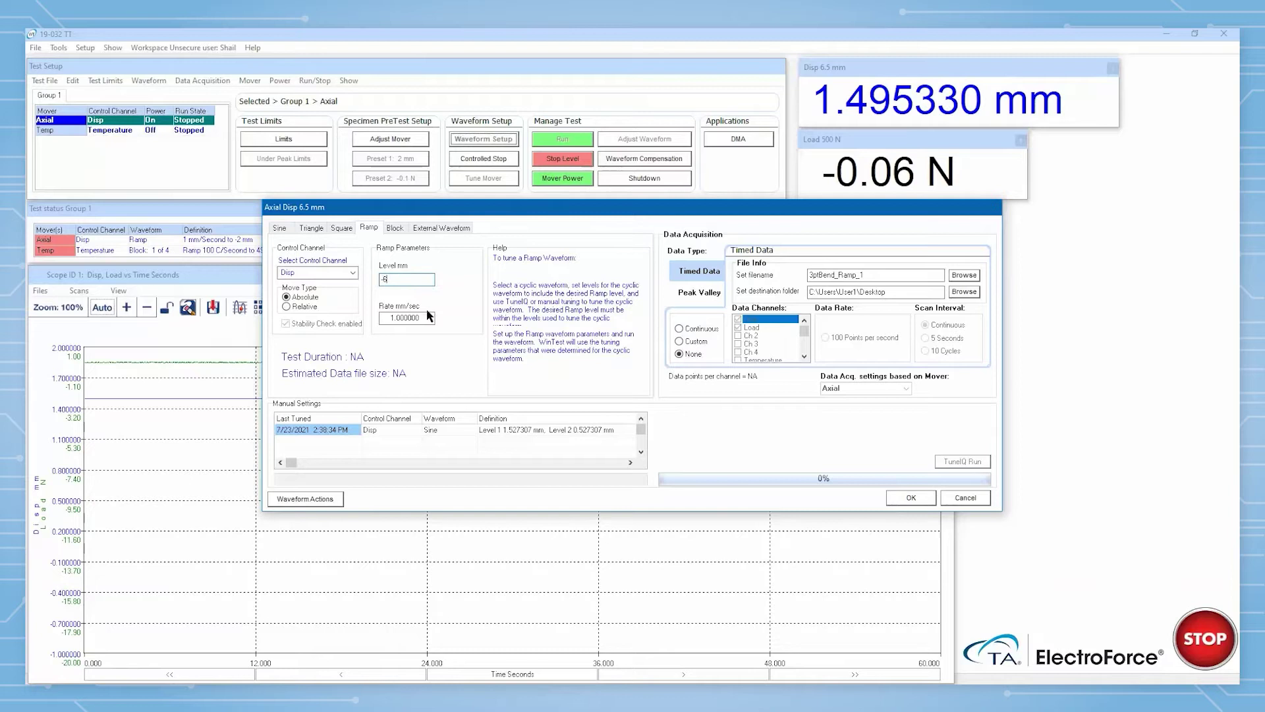
left_click_drag(421, 318, 389, 329)
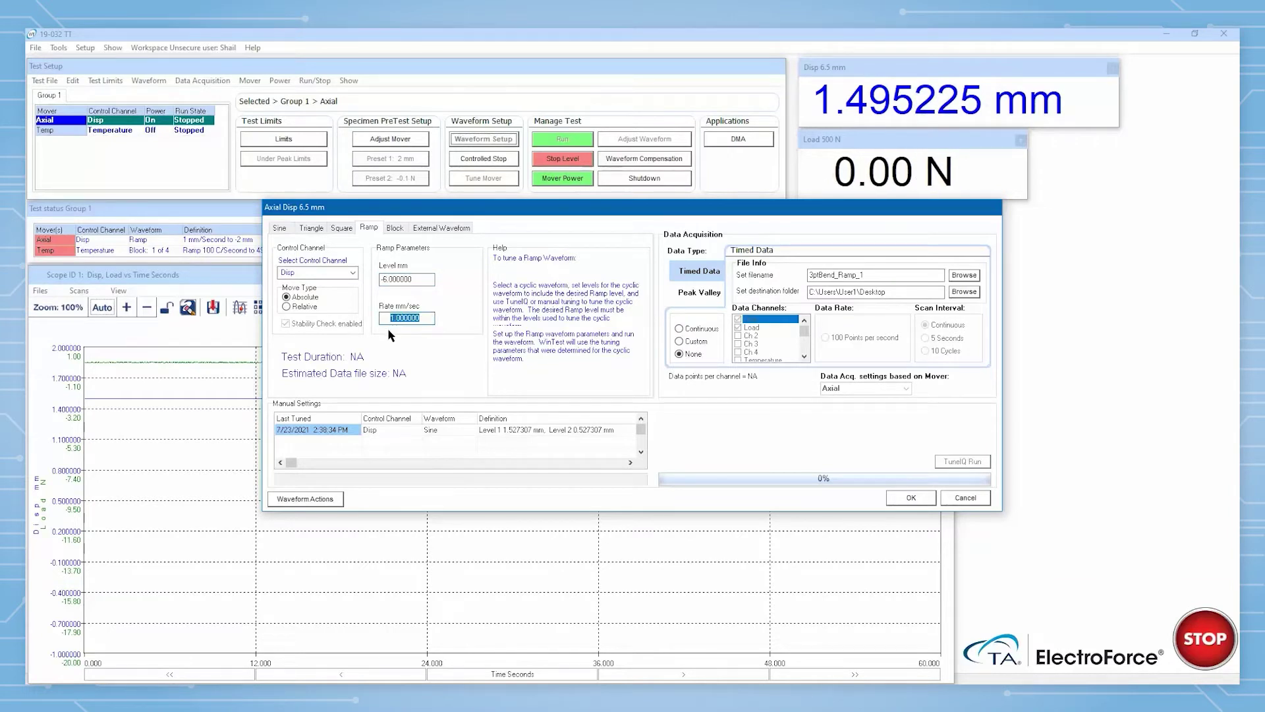
type("0.01")
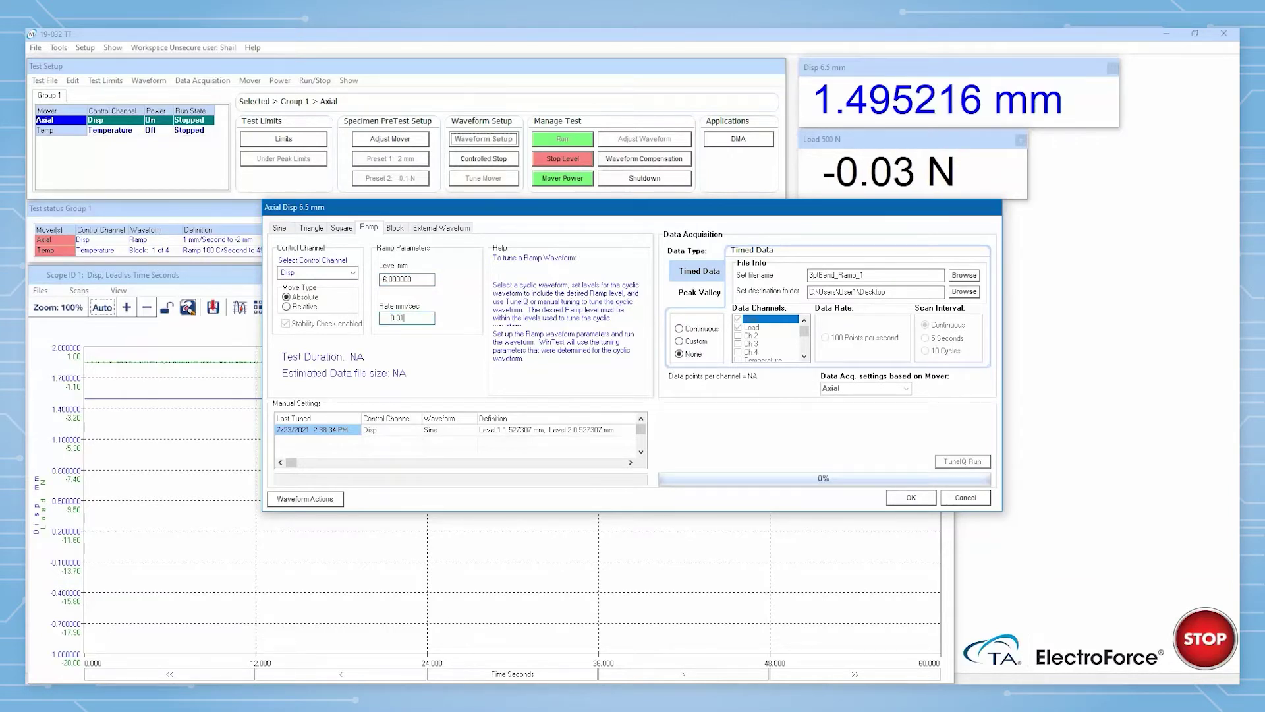
left_click(680, 329)
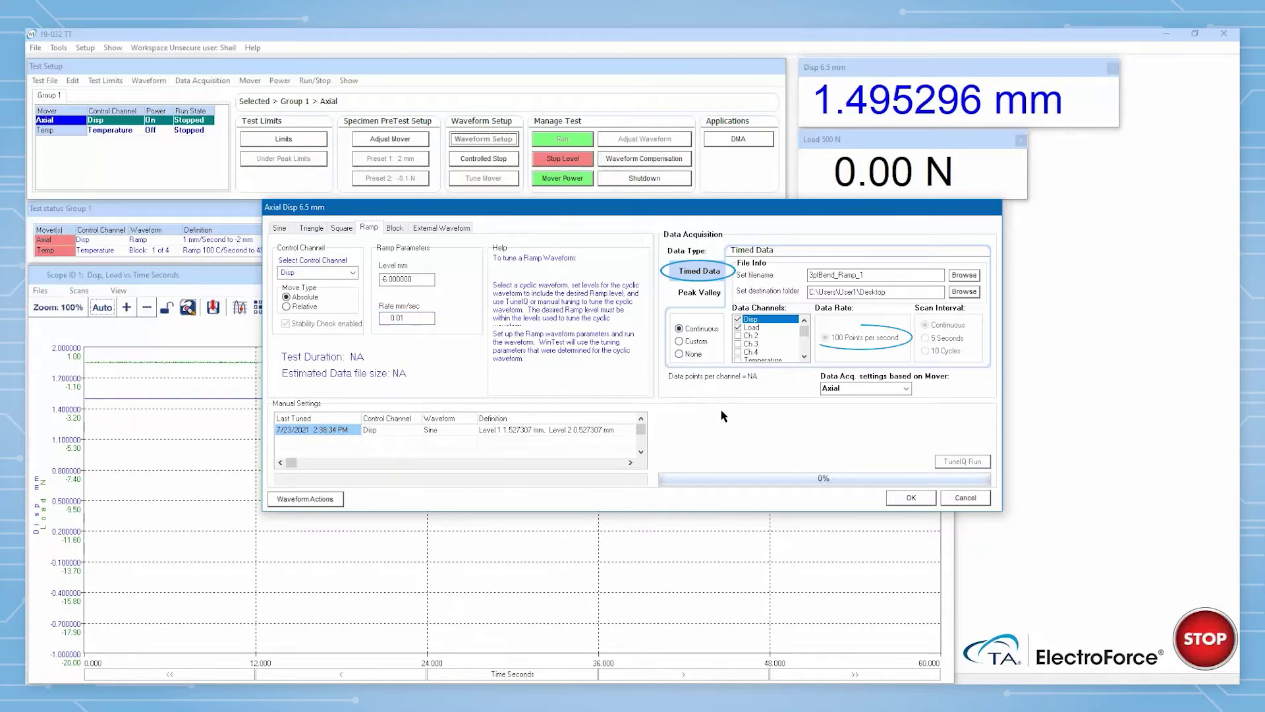
left_click(900, 499)
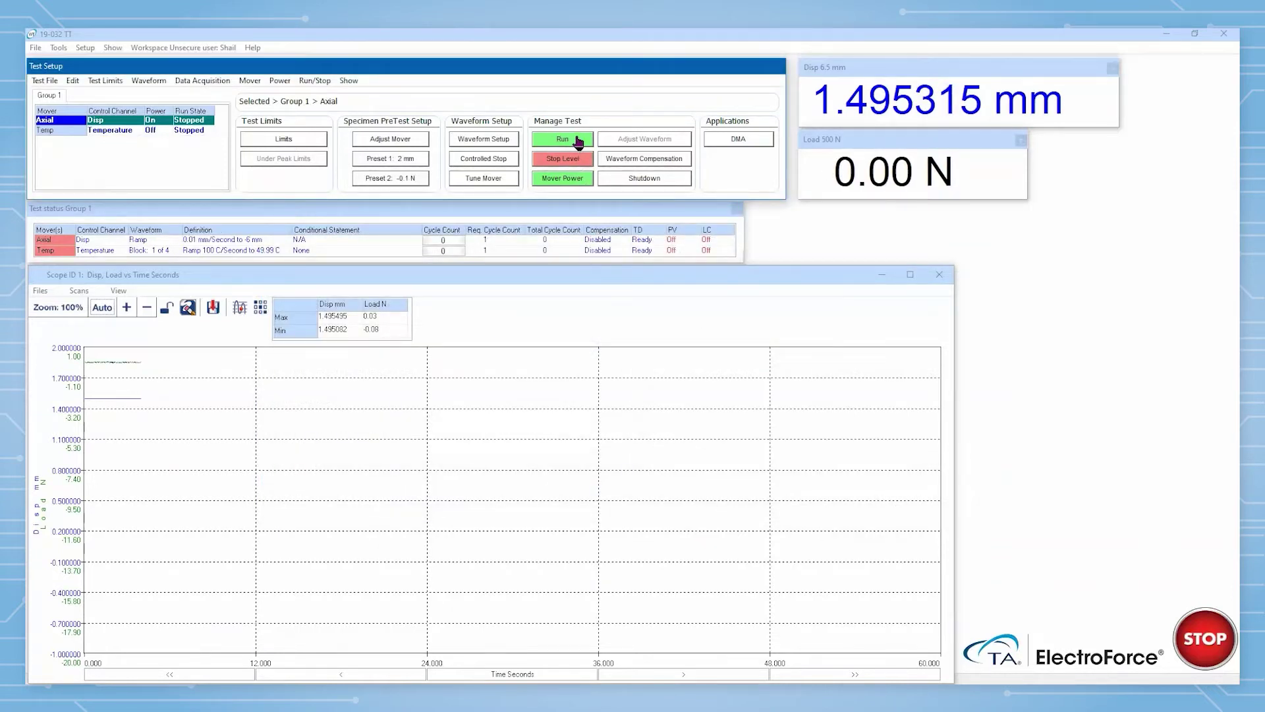
left_click(578, 141)
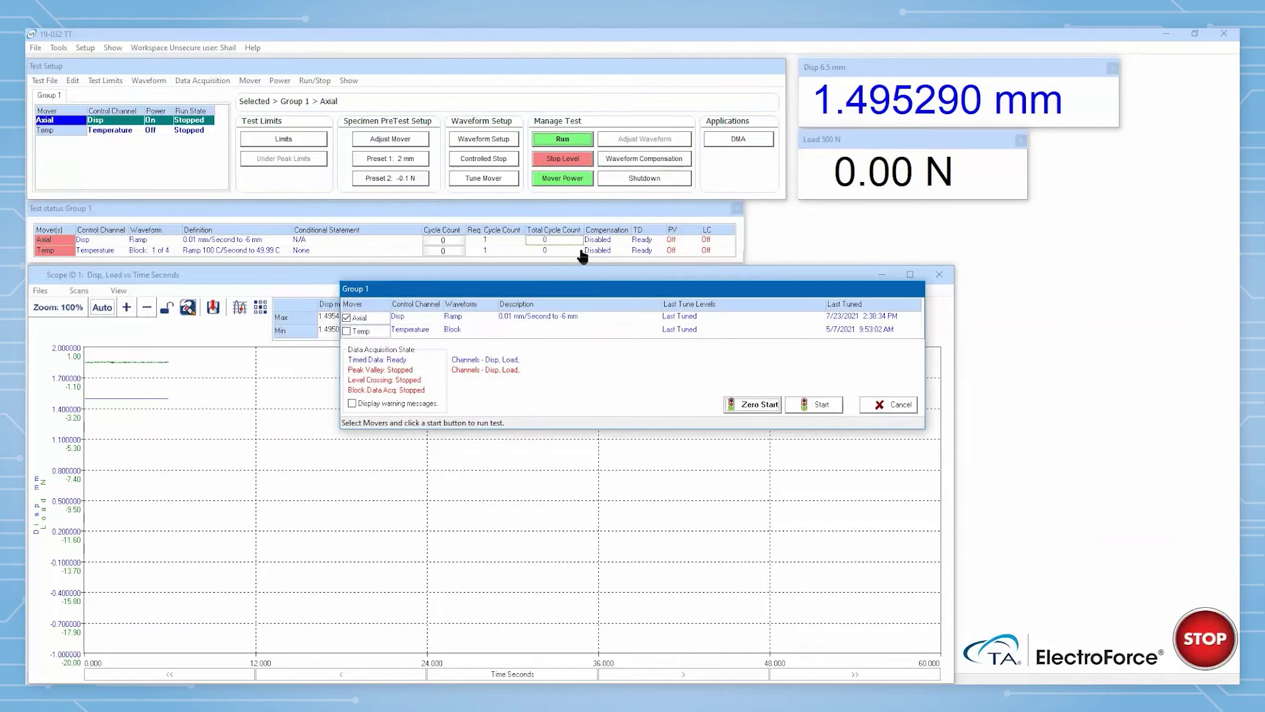
left_click(751, 411)
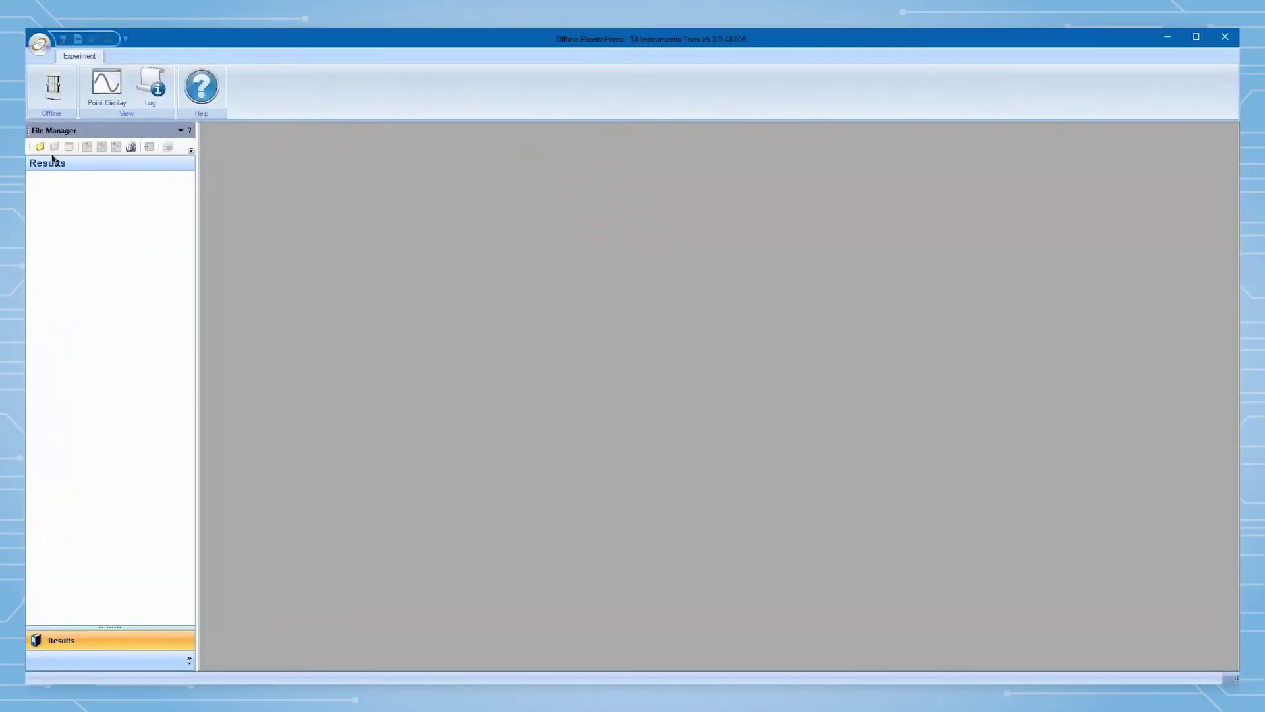
Open the 3ptBend_Ramp_1 data file into the TRIOS results.
left_click(41, 147)
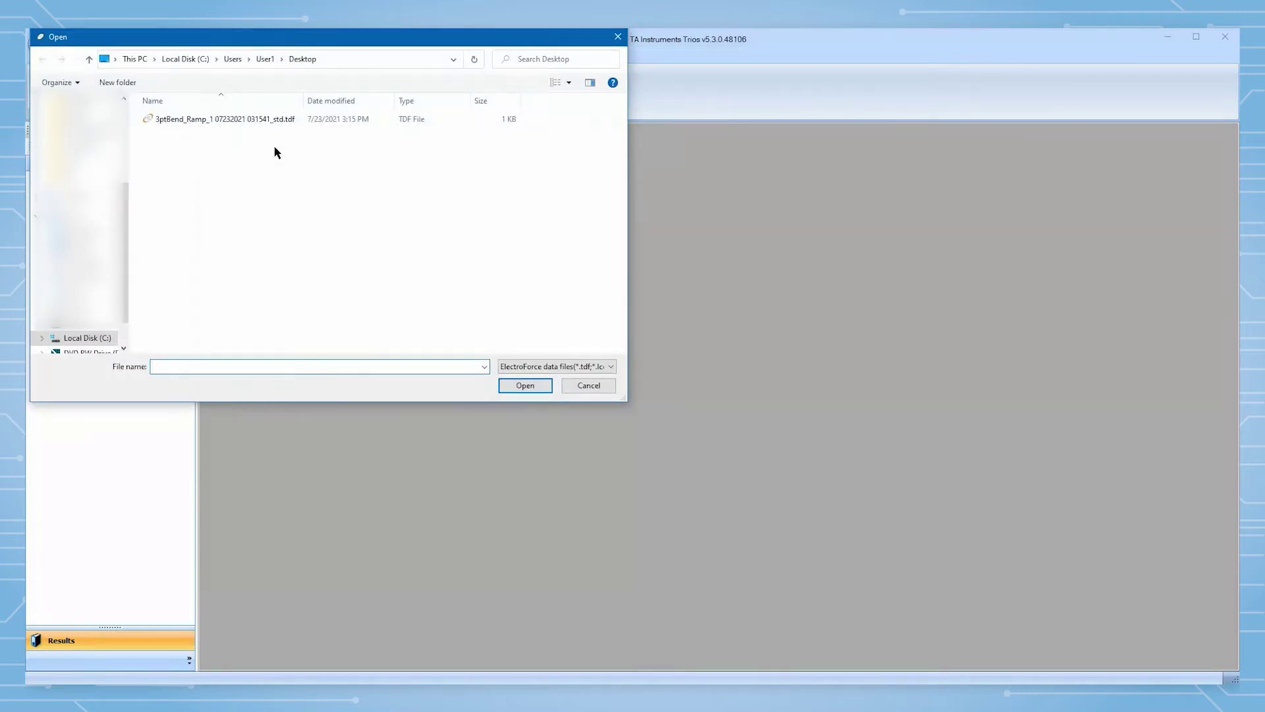
left_click(291, 122)
left_click(509, 385)
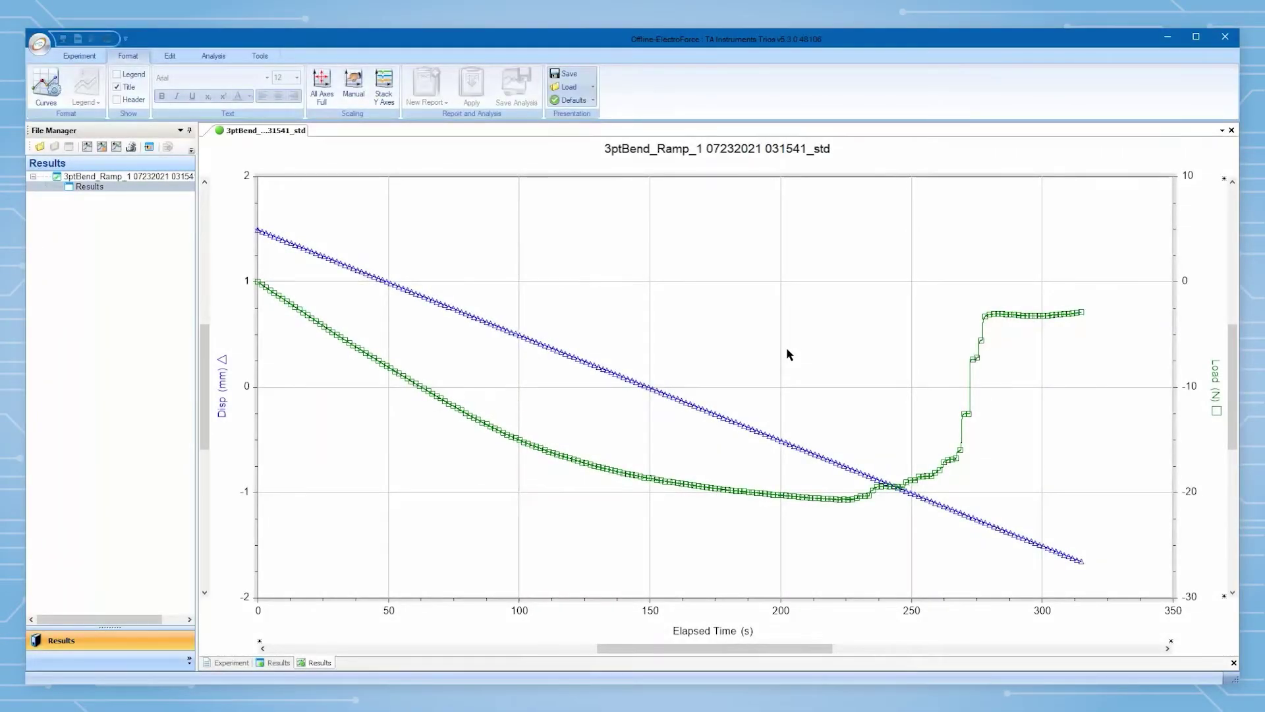
Stamp the load curve's point at 228.70000 s, -20.55 N.
right_click(863, 502)
mouse_move(939, 436)
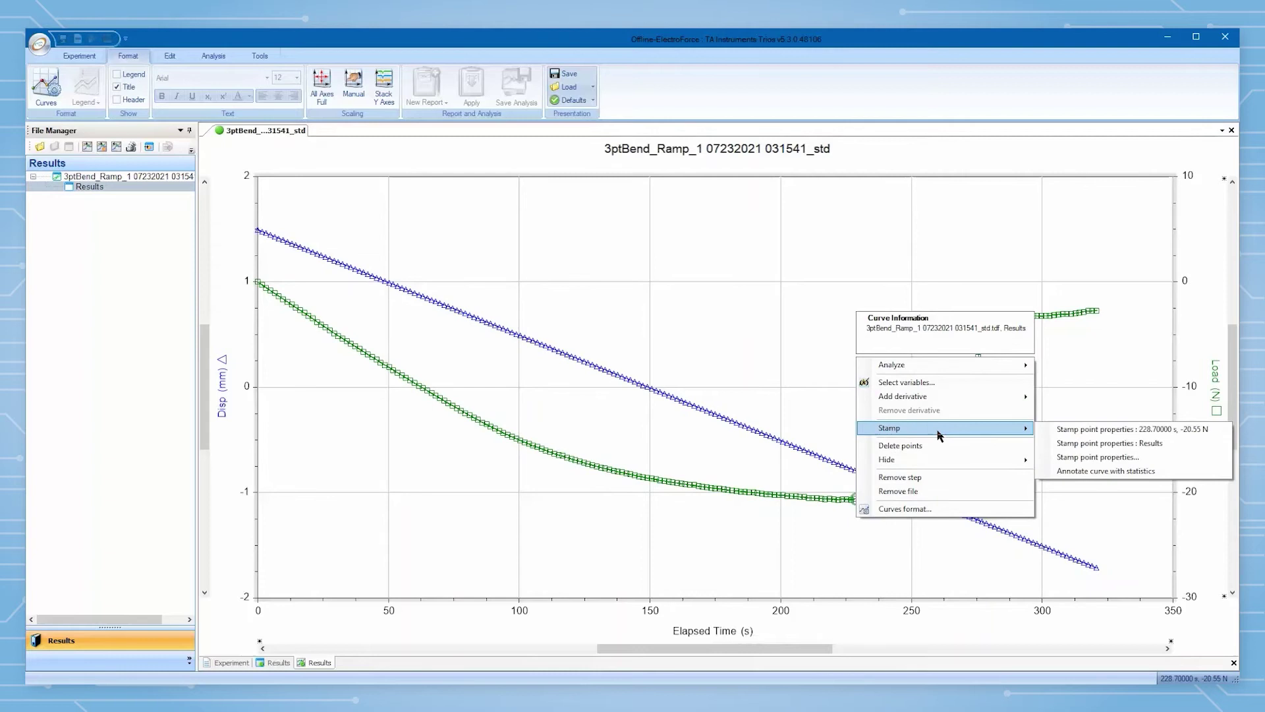
left_click(1048, 429)
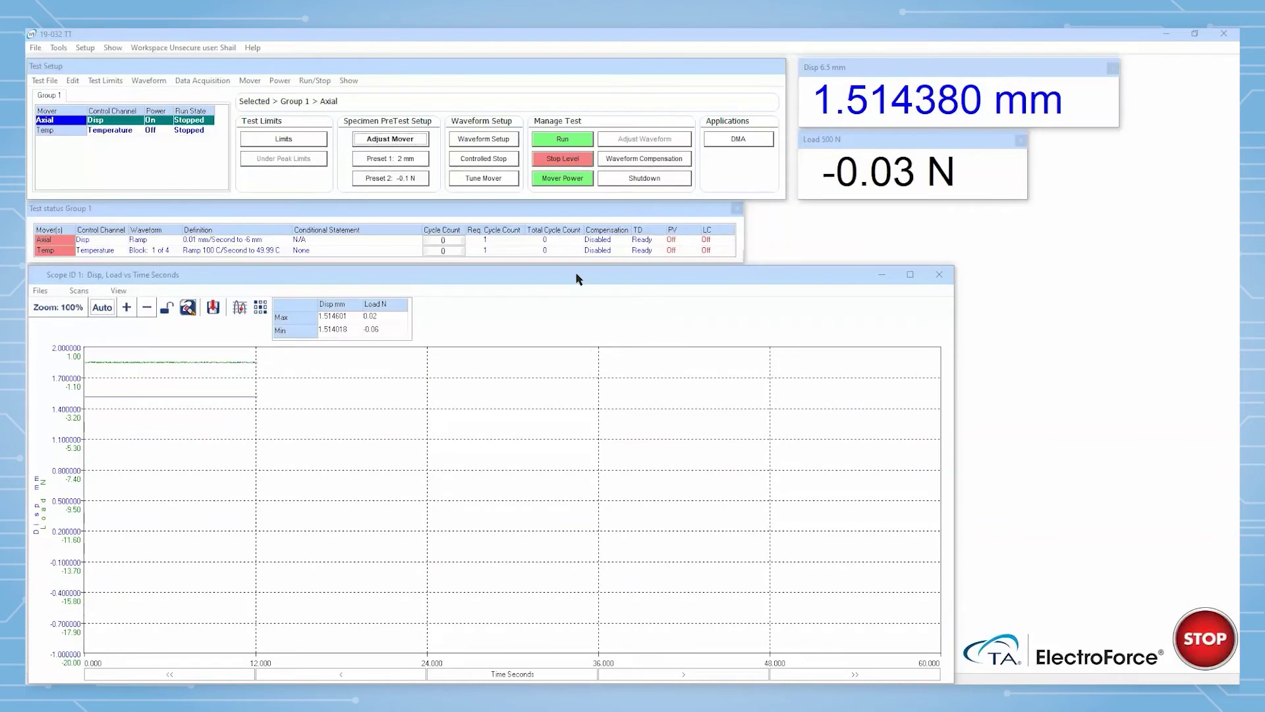
Run the WinTest ramp test again using Zero Start.
left_click(562, 138)
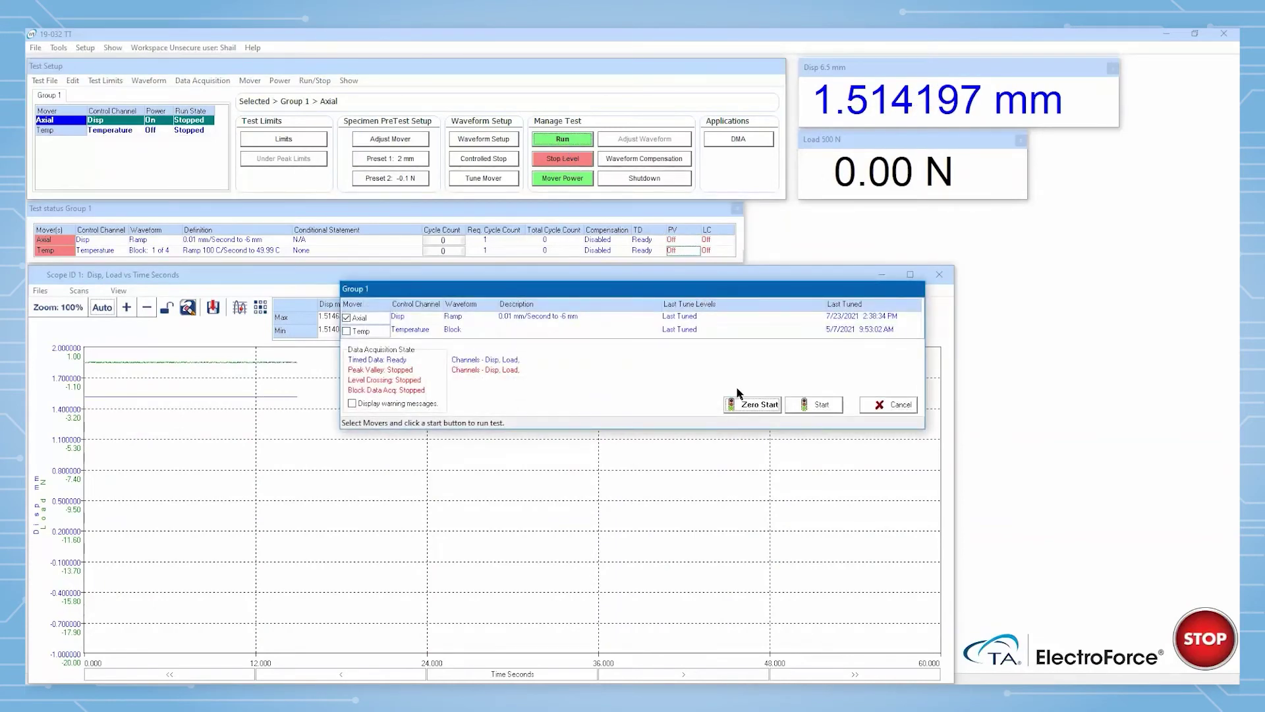
left_click(742, 406)
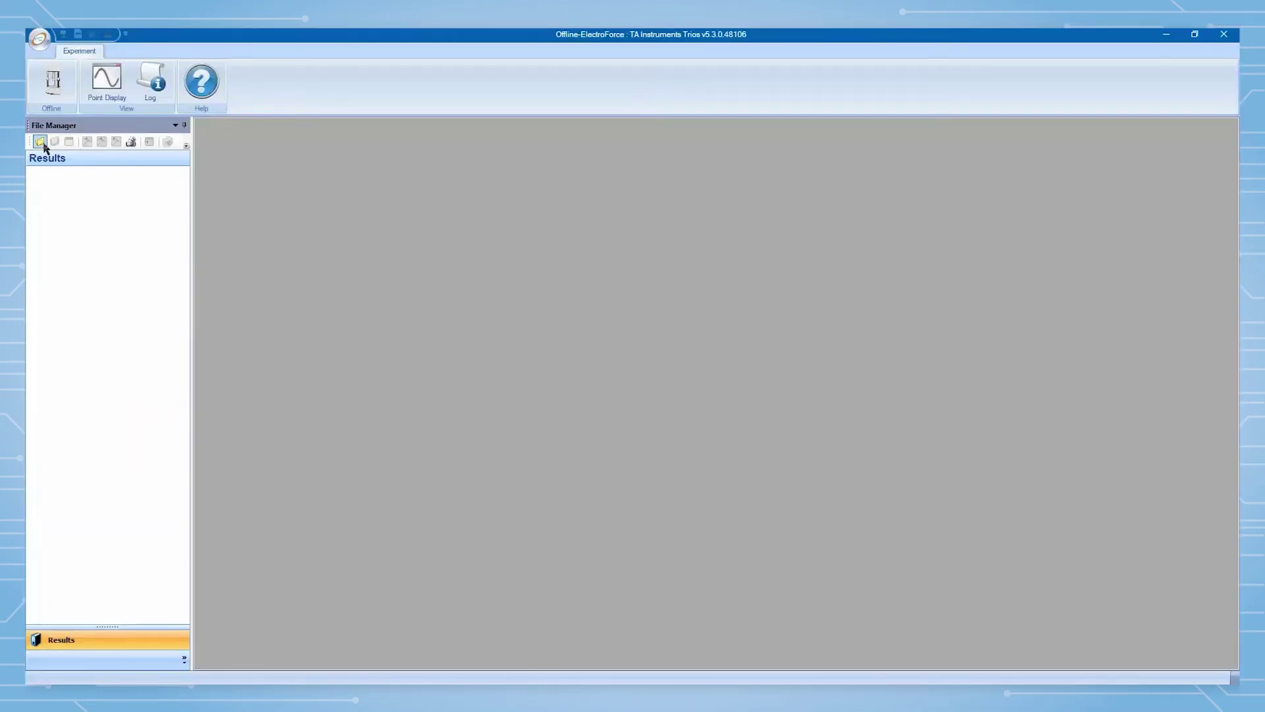
Open the three 3ptBend_Ramp .tdf files in File Manager.
left_click(44, 145)
left_click(212, 120)
left_click(219, 144, "shift")
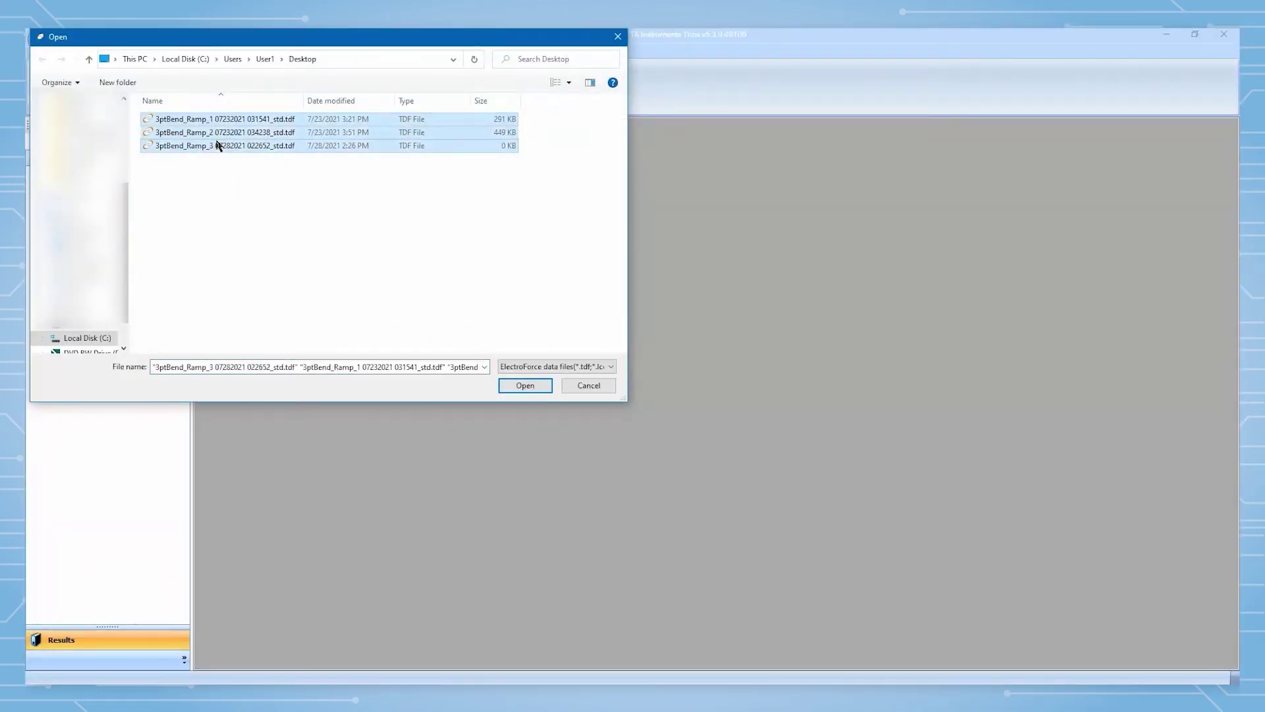
left_click(547, 392)
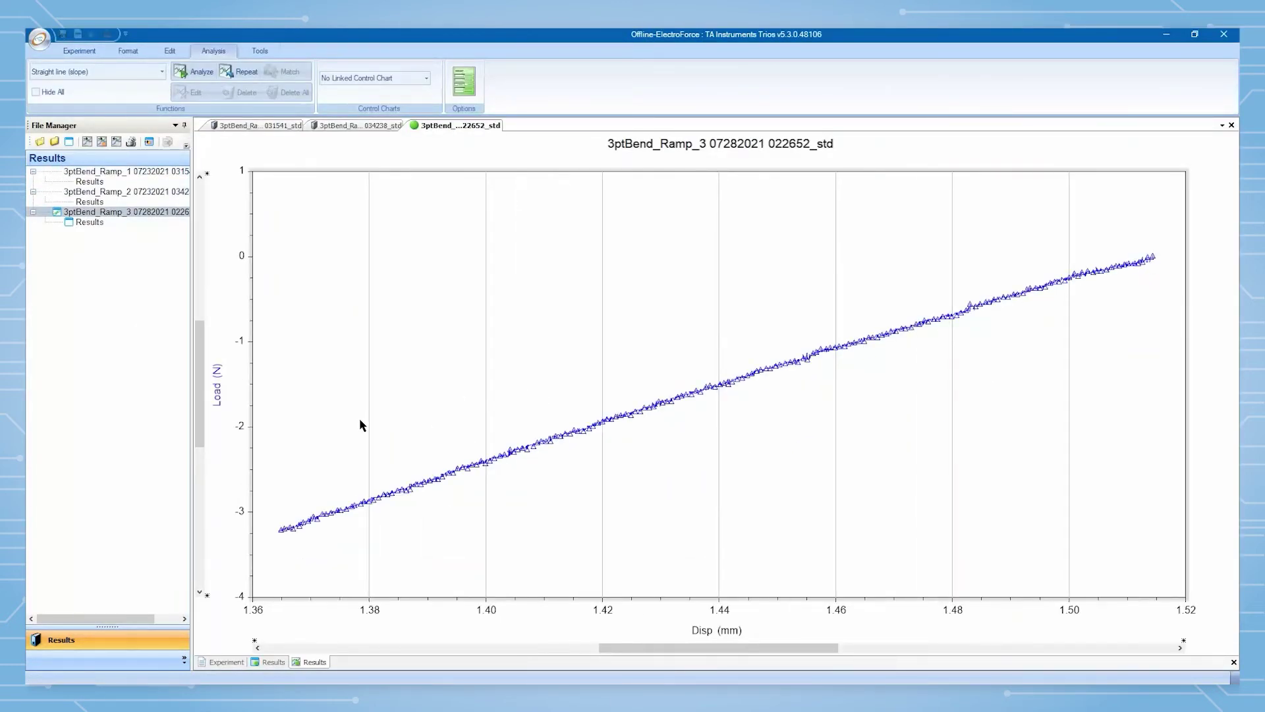
Create a new Overlay graph and plot Ramp_1, Ramp_2 and Ramp_3 on it.
left_click(39, 48)
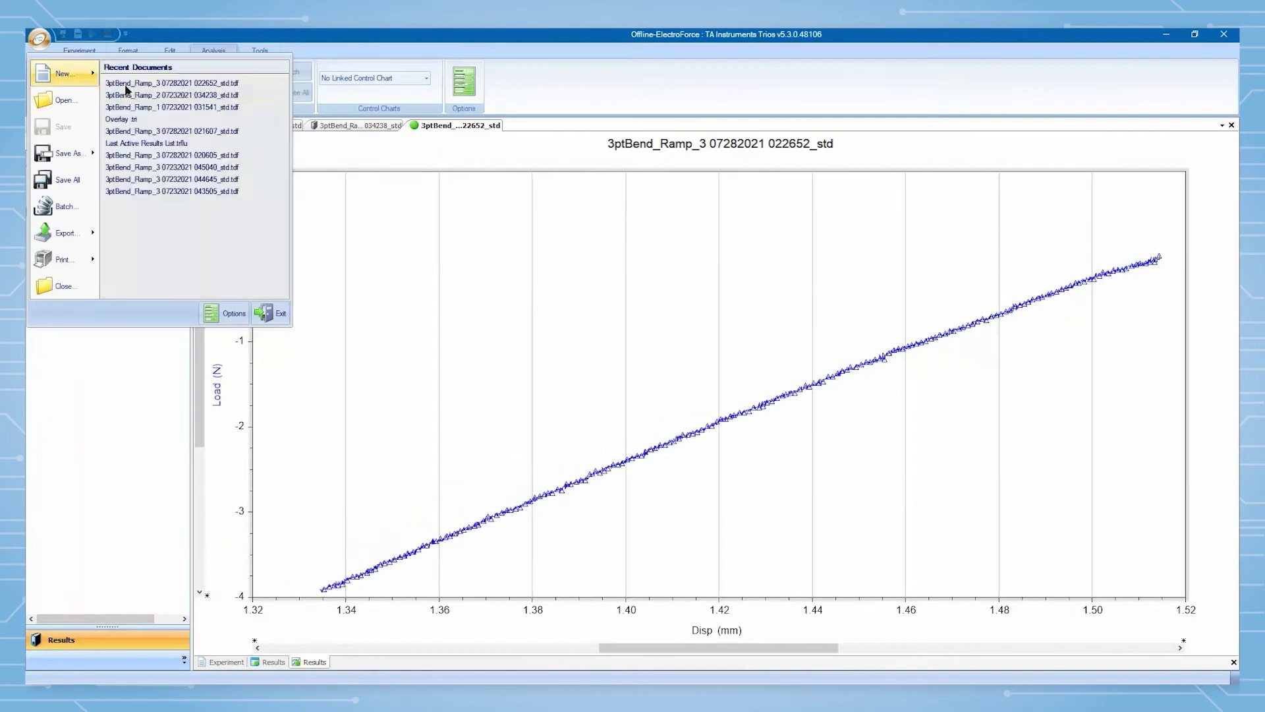
left_click(145, 86)
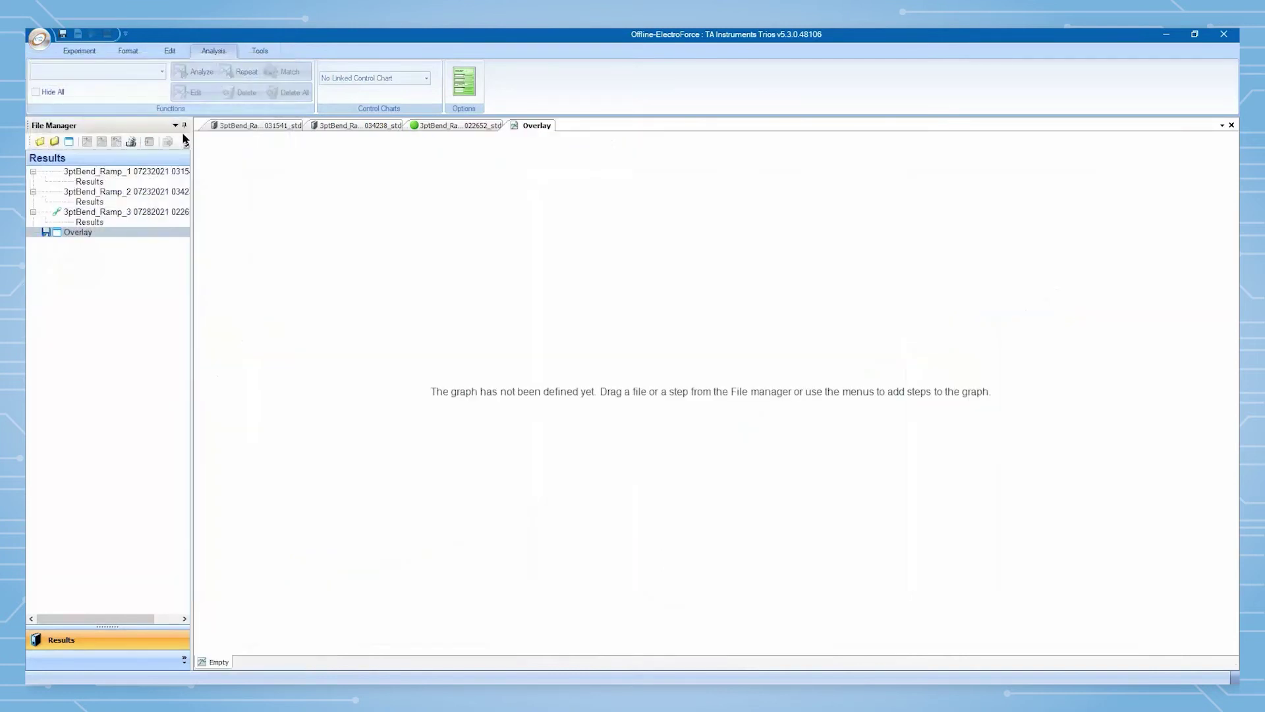
left_click(174, 172)
left_click(178, 192, "ctrl")
left_click(181, 212, "ctrl")
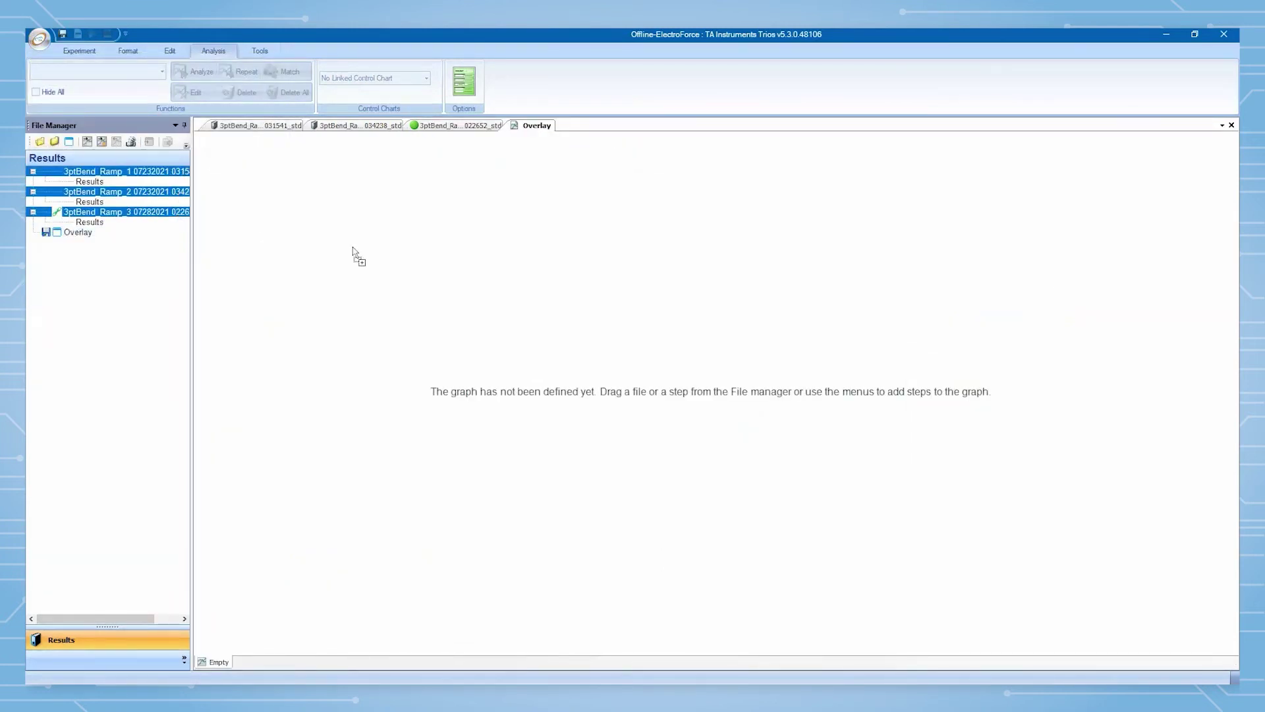
left_click_drag(353, 247, 356, 251)
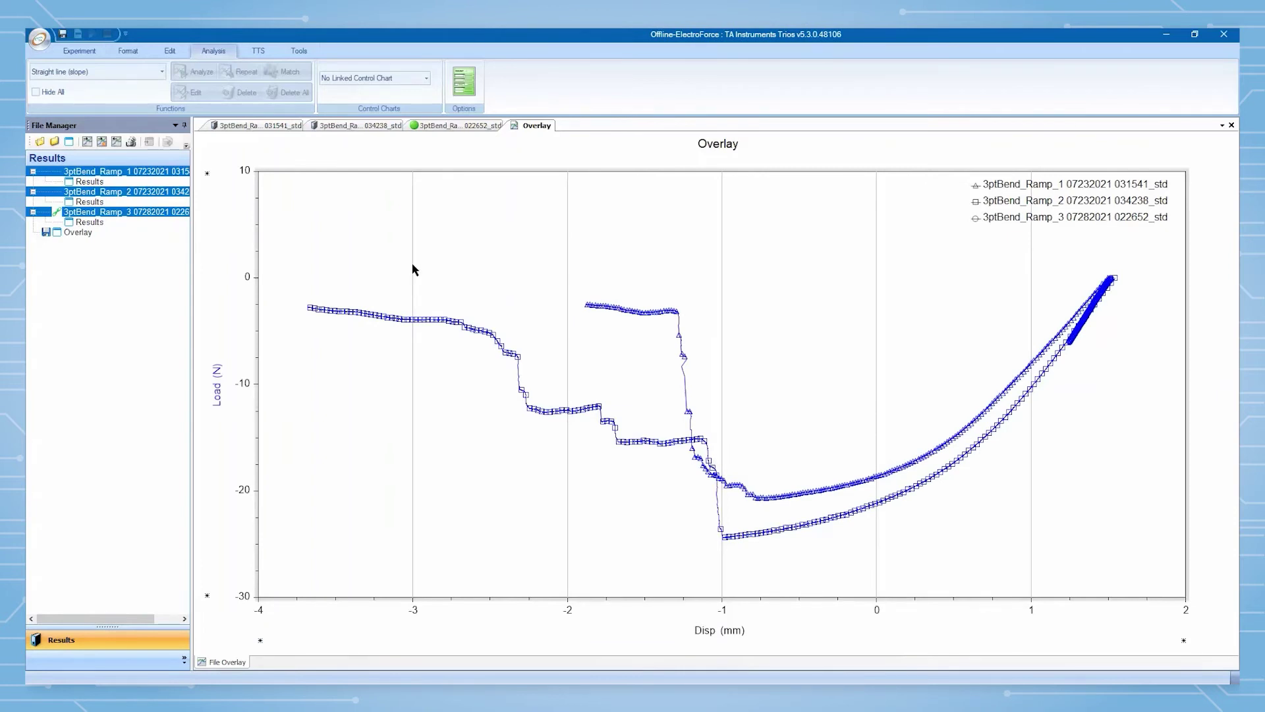
Fit a straight-line slope to the 3ptBend_Ramp_1 curve.
left_click(1095, 297)
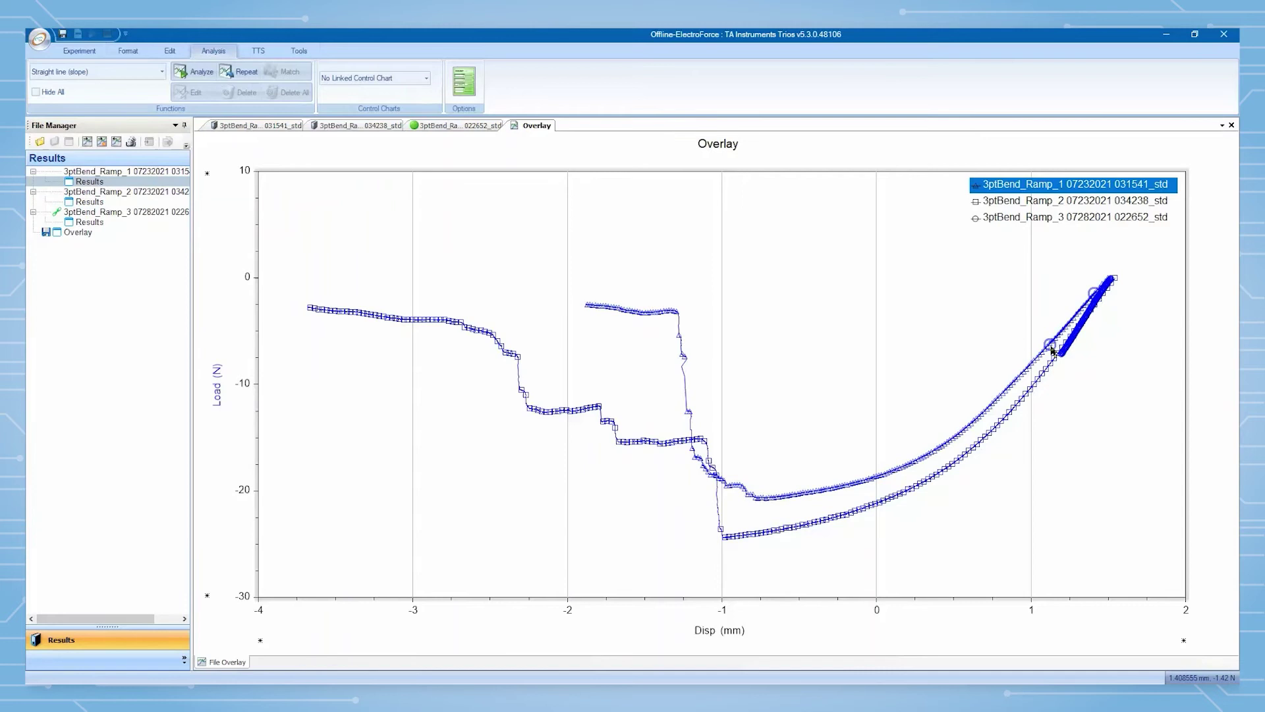
right_click(1058, 338)
mouse_move(1094, 356)
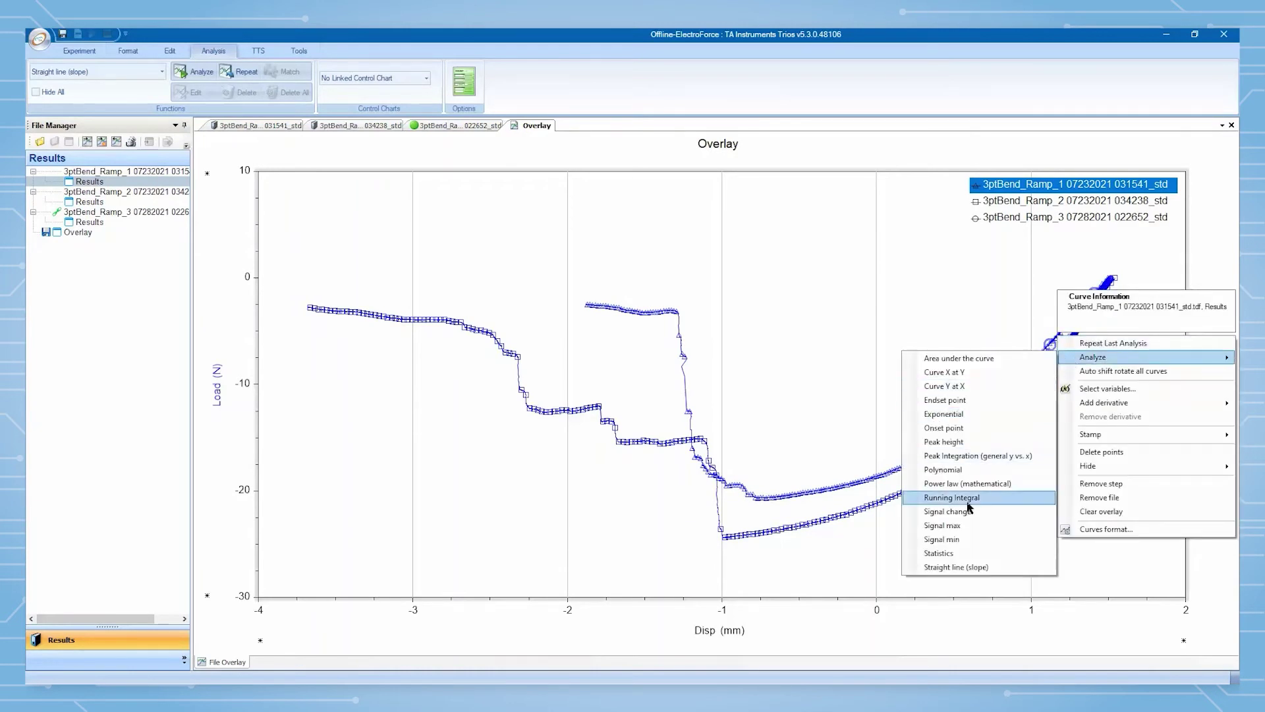
left_click(970, 569)
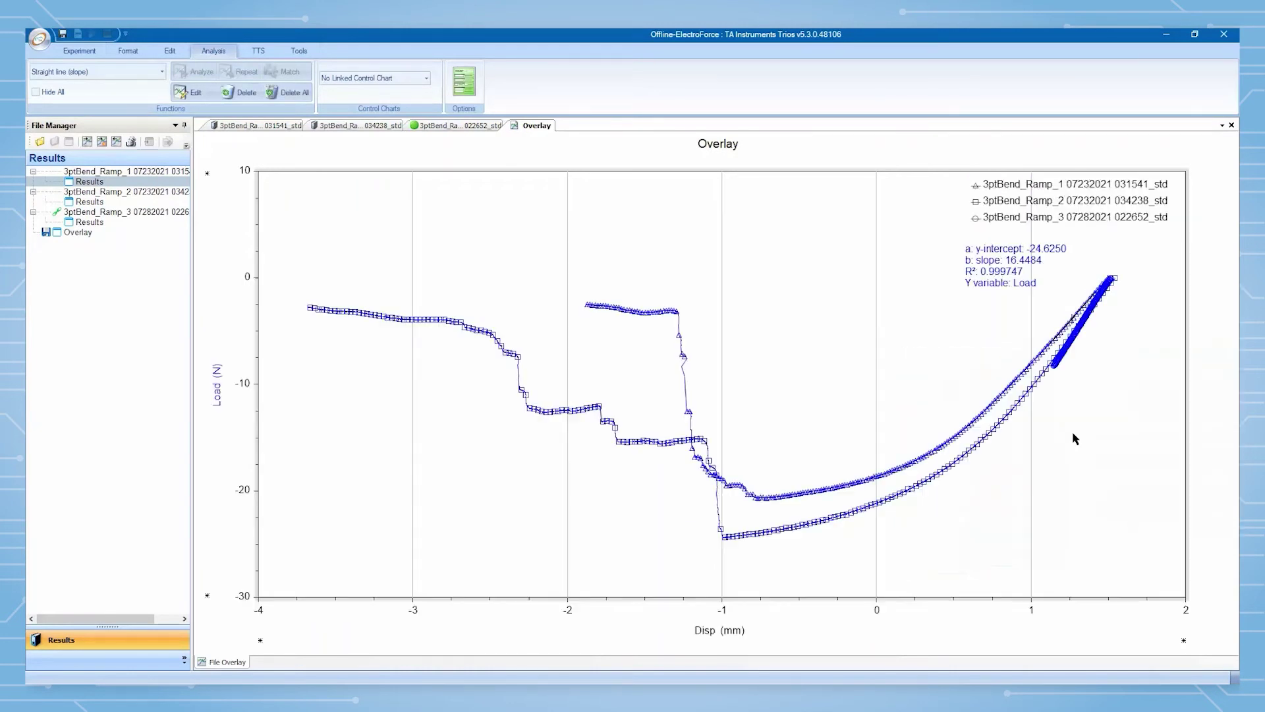
Repeat the same slope fit on the Ramp_2 and Ramp_3 curves.
left_click(1101, 306)
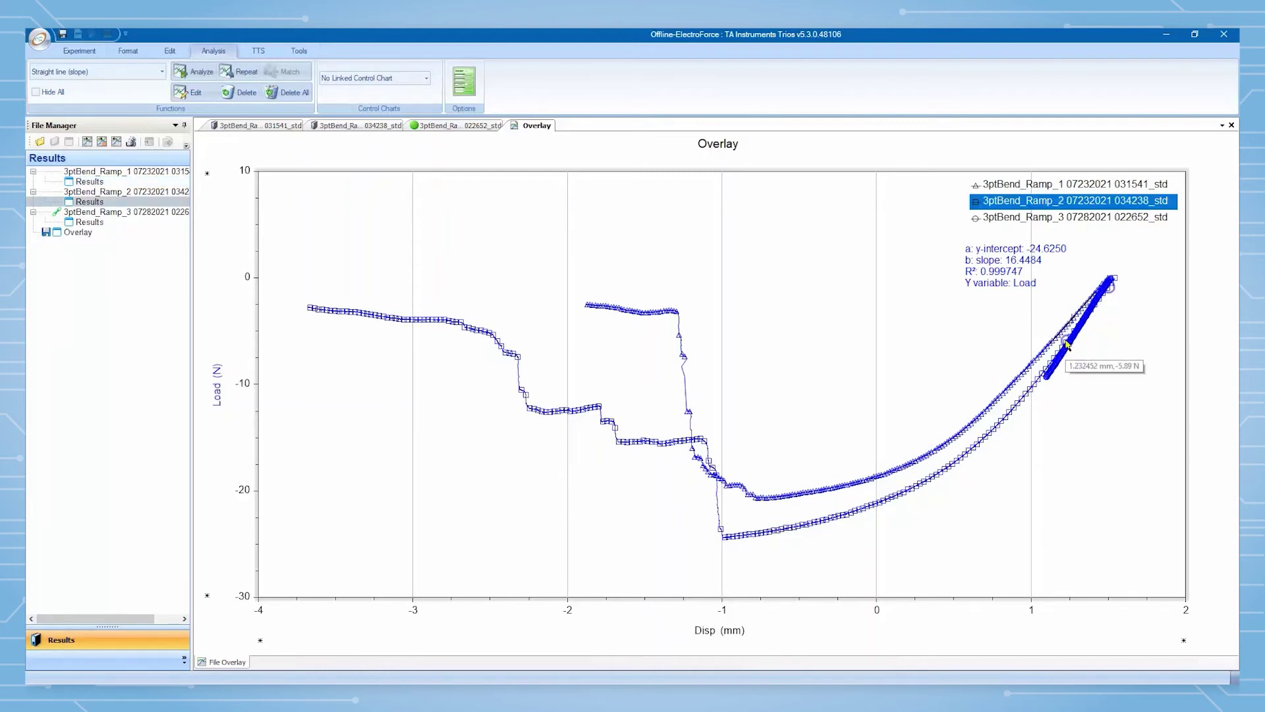
right_click(1066, 343)
left_click(1114, 342)
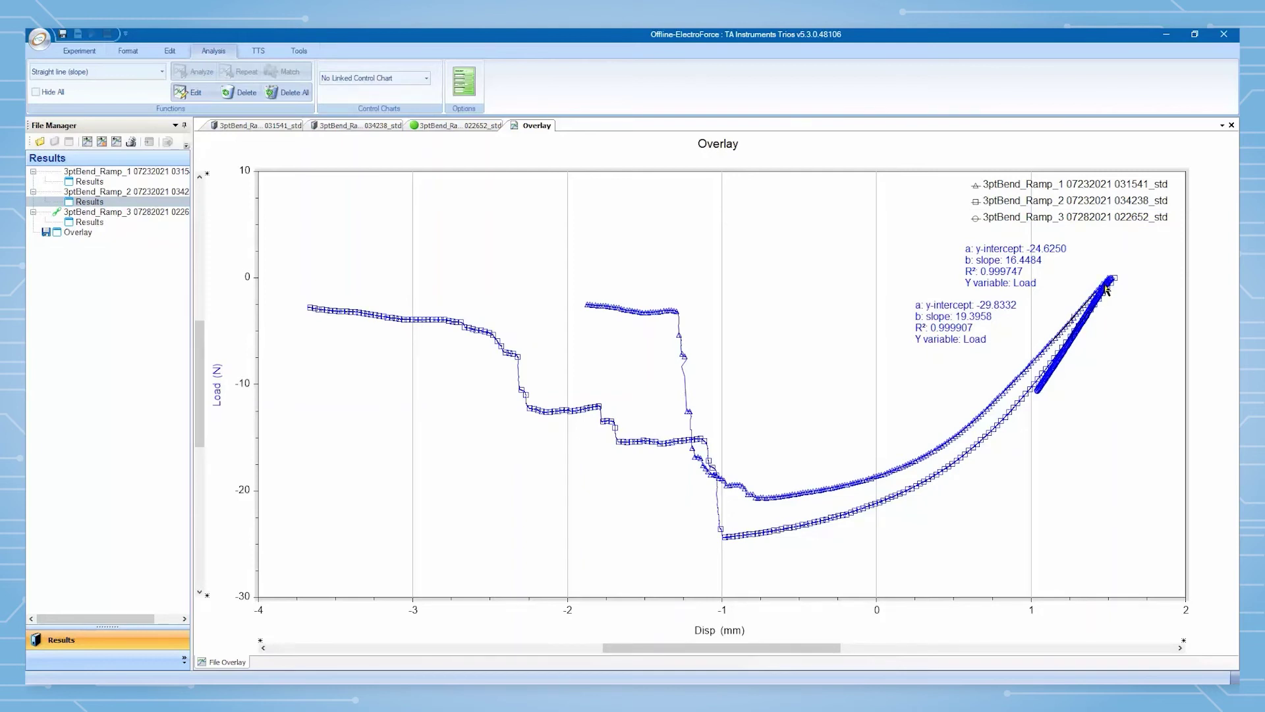
left_click(1086, 316)
left_click(1066, 358)
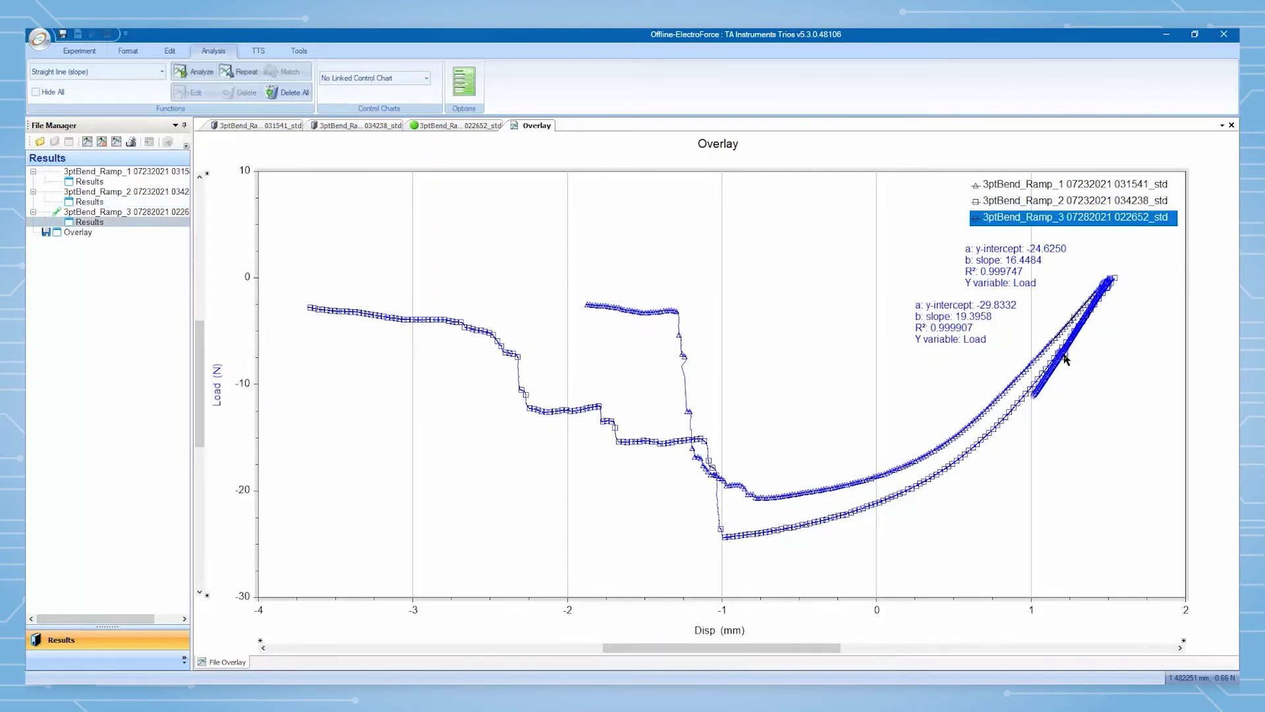
right_click(1064, 360)
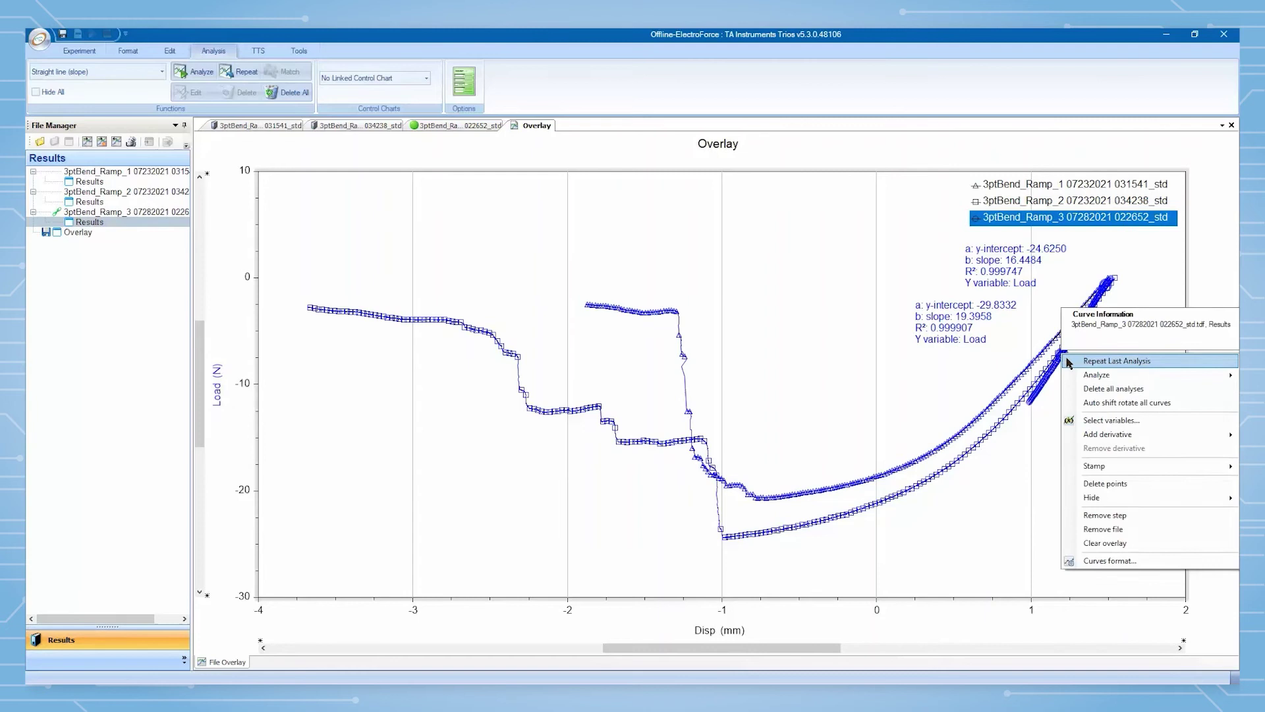
left_click(1068, 361)
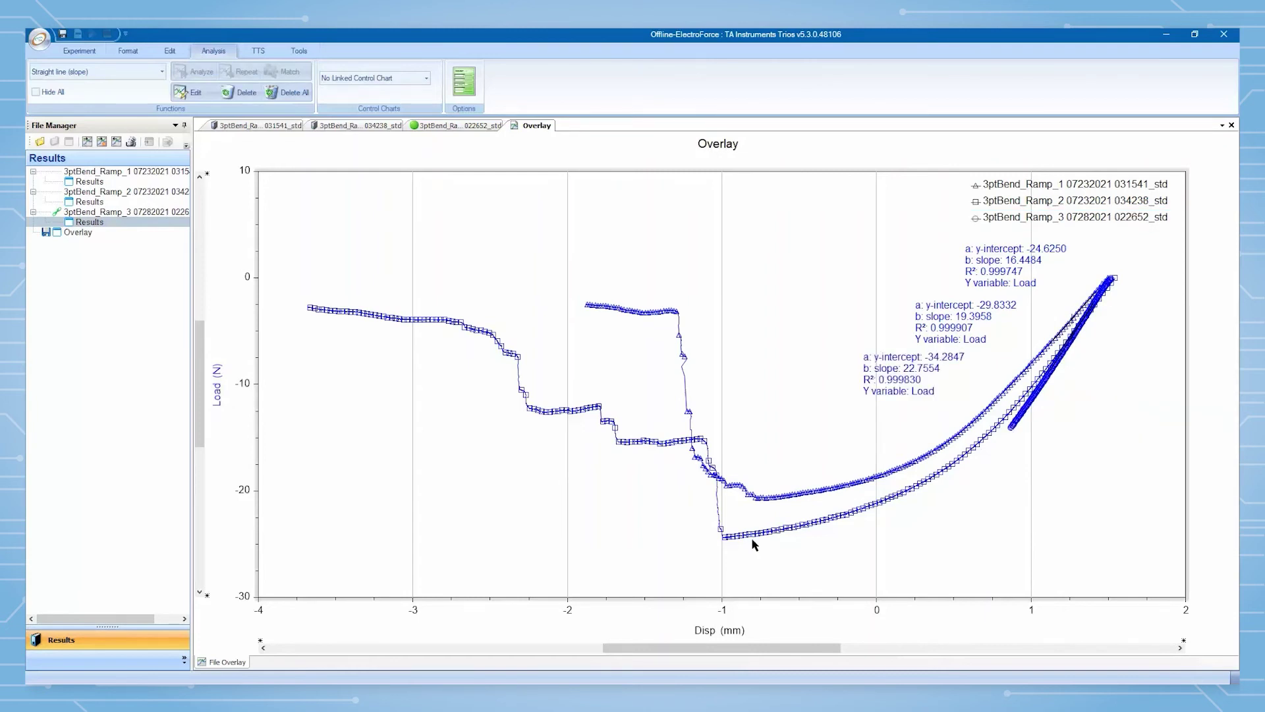
Stamp failure points on Ramp_2 (-24.38 N), Ramp_1 (-20.68 N) and Ramp_3 (-26.89 N).
right_click(725, 542)
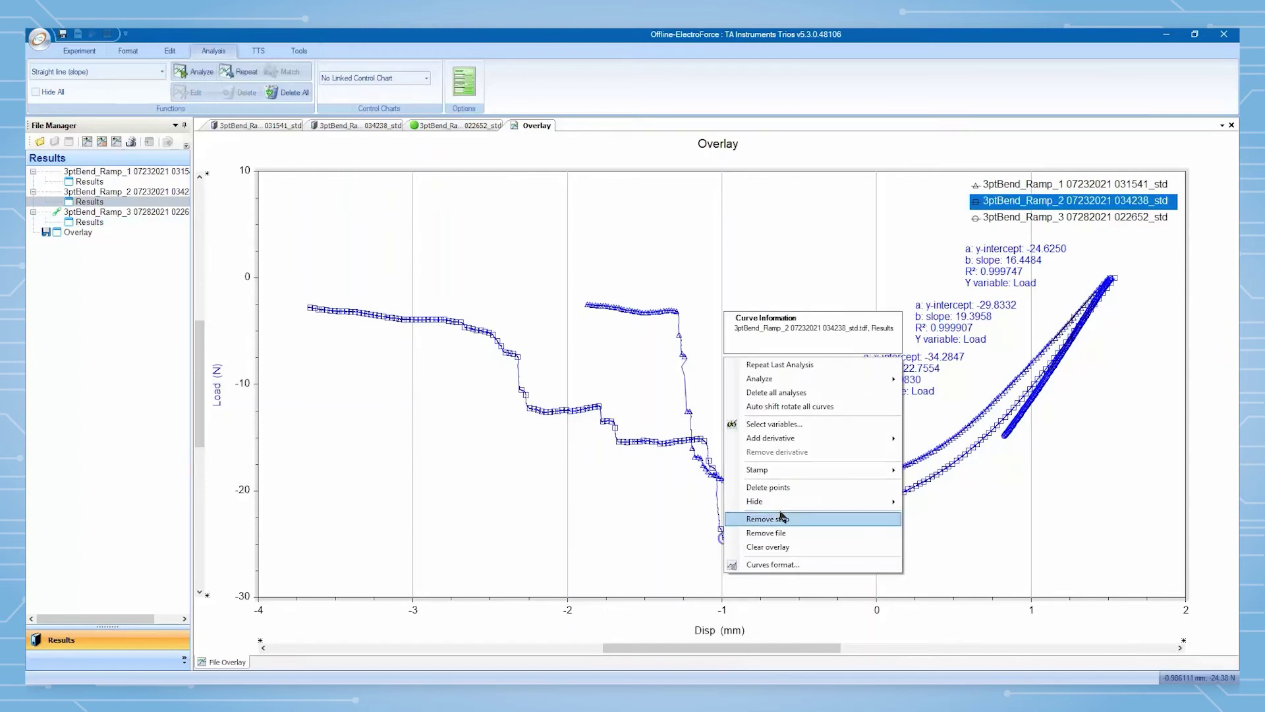
mouse_move(867, 478)
left_click(908, 472)
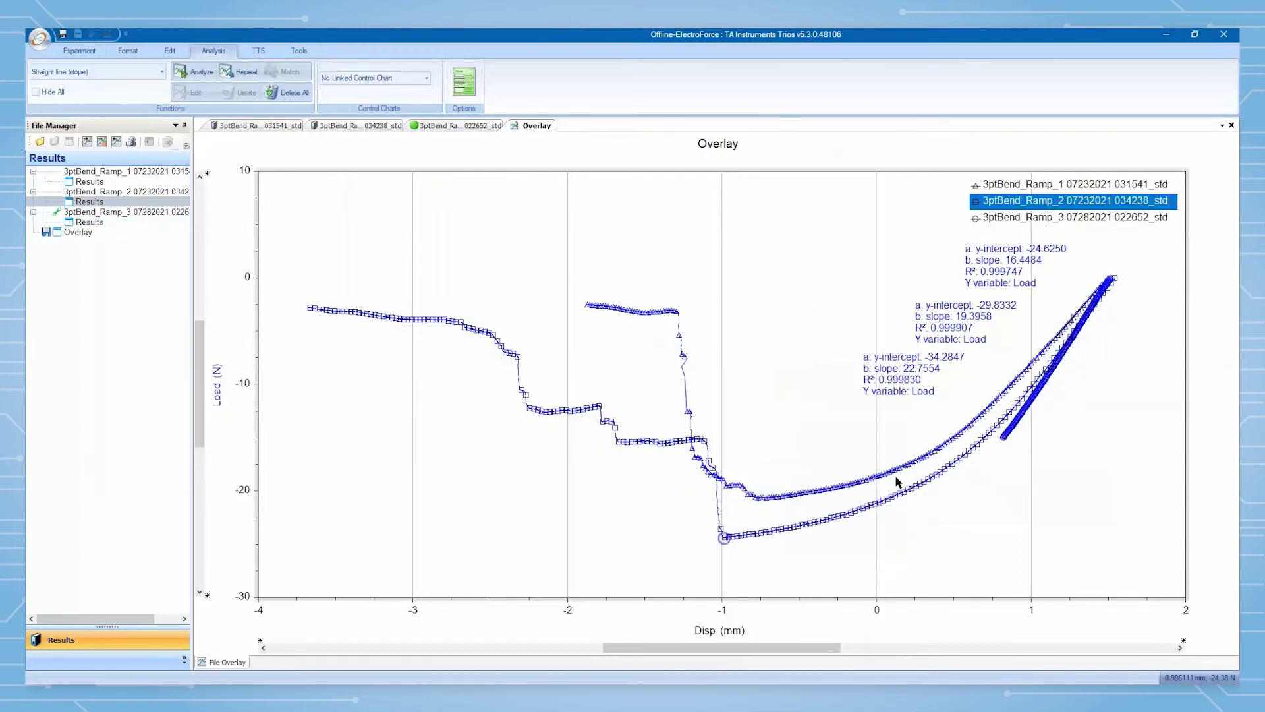
right_click(757, 503)
mouse_move(792, 477)
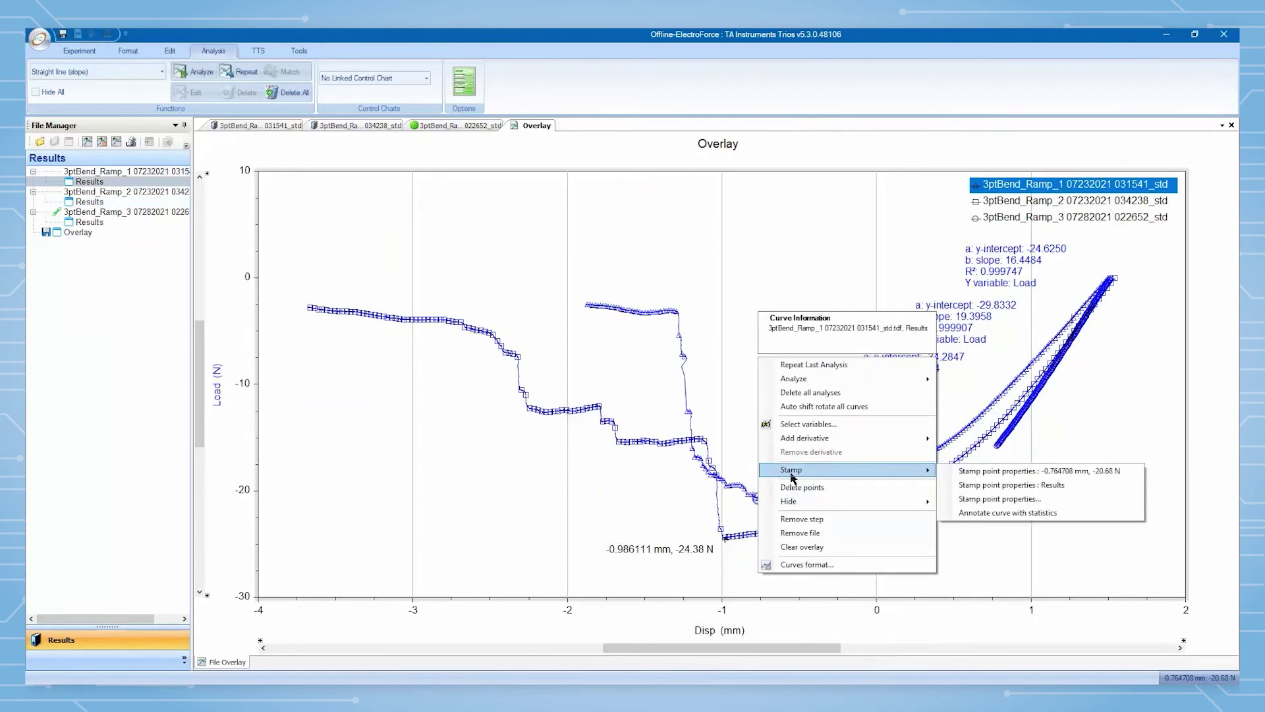
left_click(949, 471)
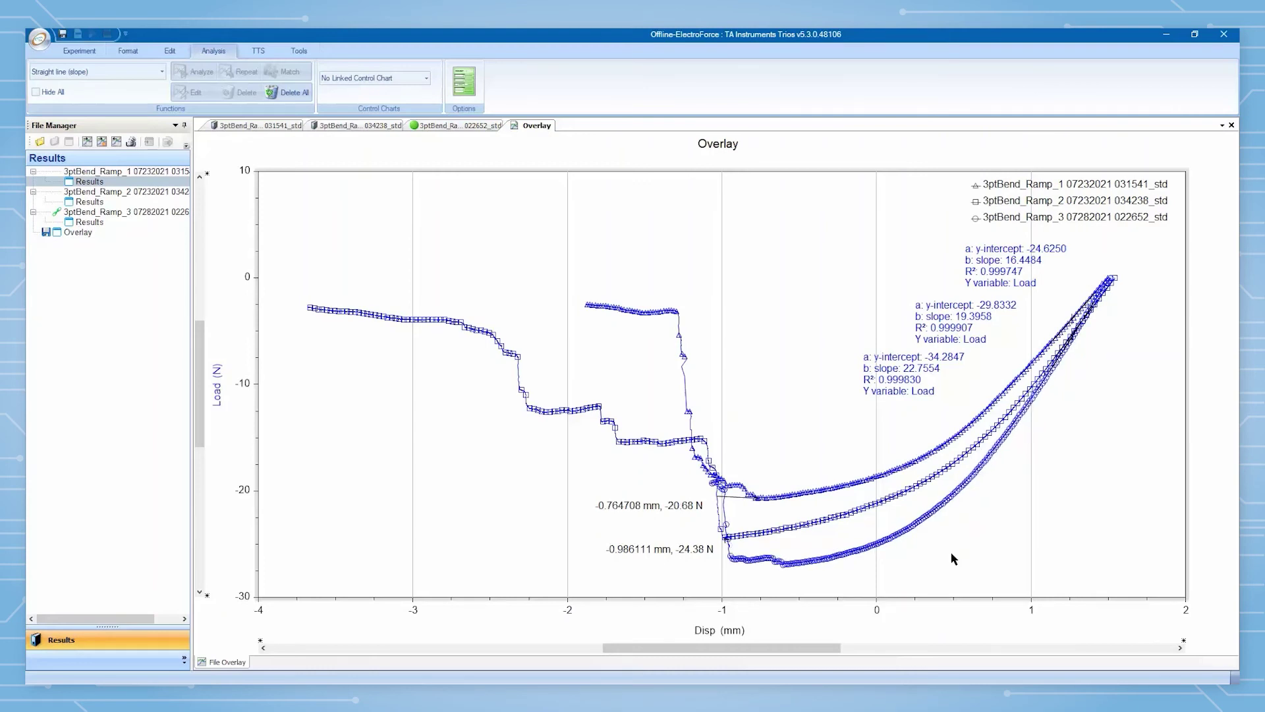
right_click(785, 571)
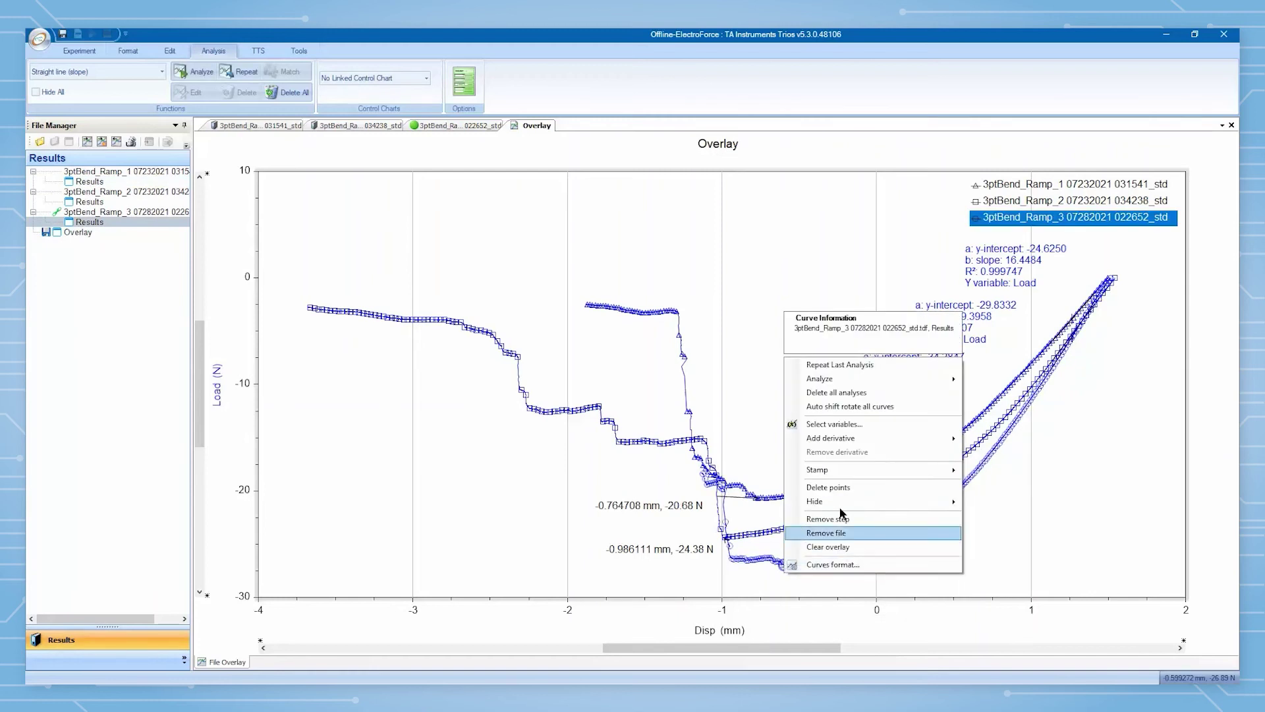
mouse_move(912, 475)
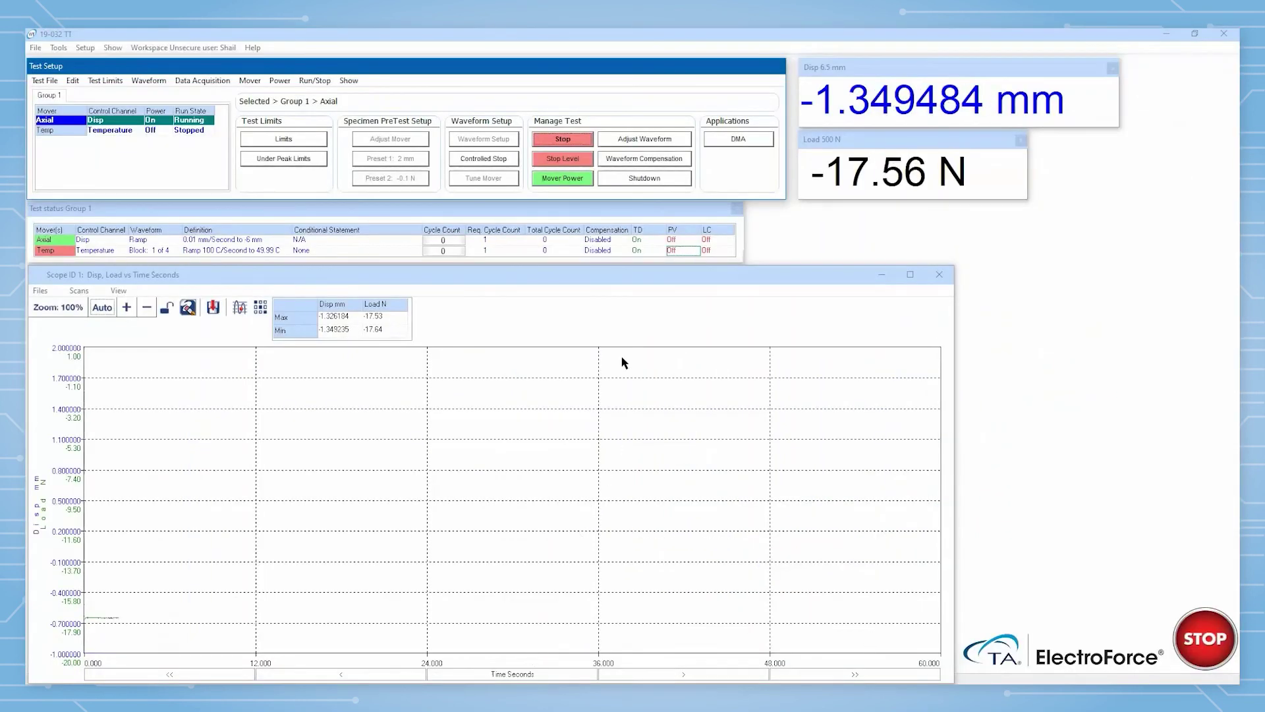
Halt the axial ramp test with Stop under Manage Test.
left_click(563, 140)
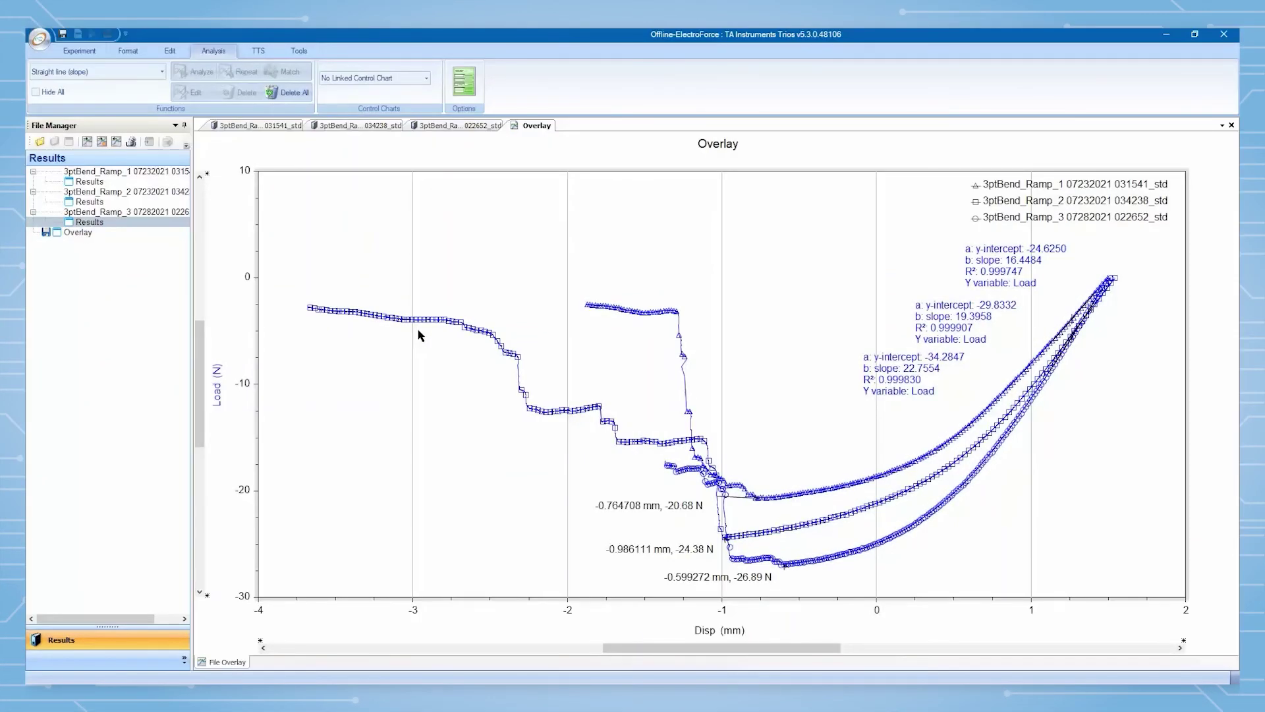
Save the Overlay document in TRIOS file format under the name Overlay.
left_click(44, 39)
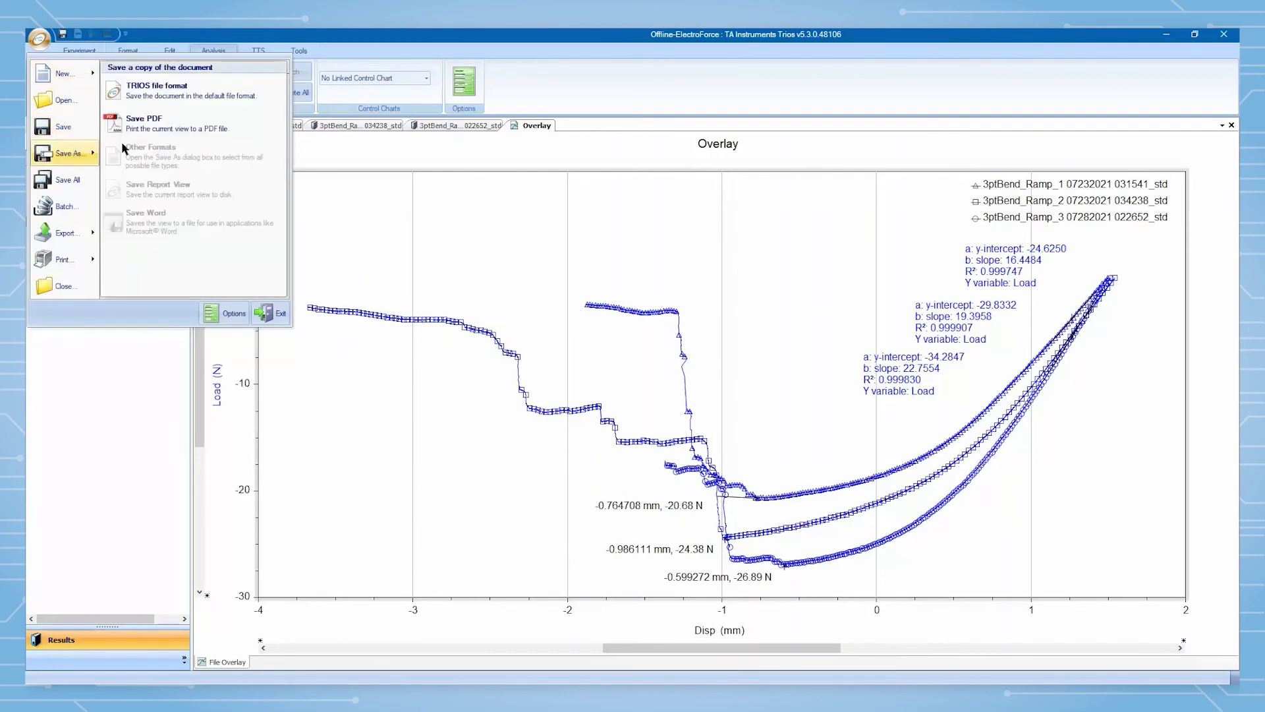
left_click(53, 153)
left_click(507, 382)
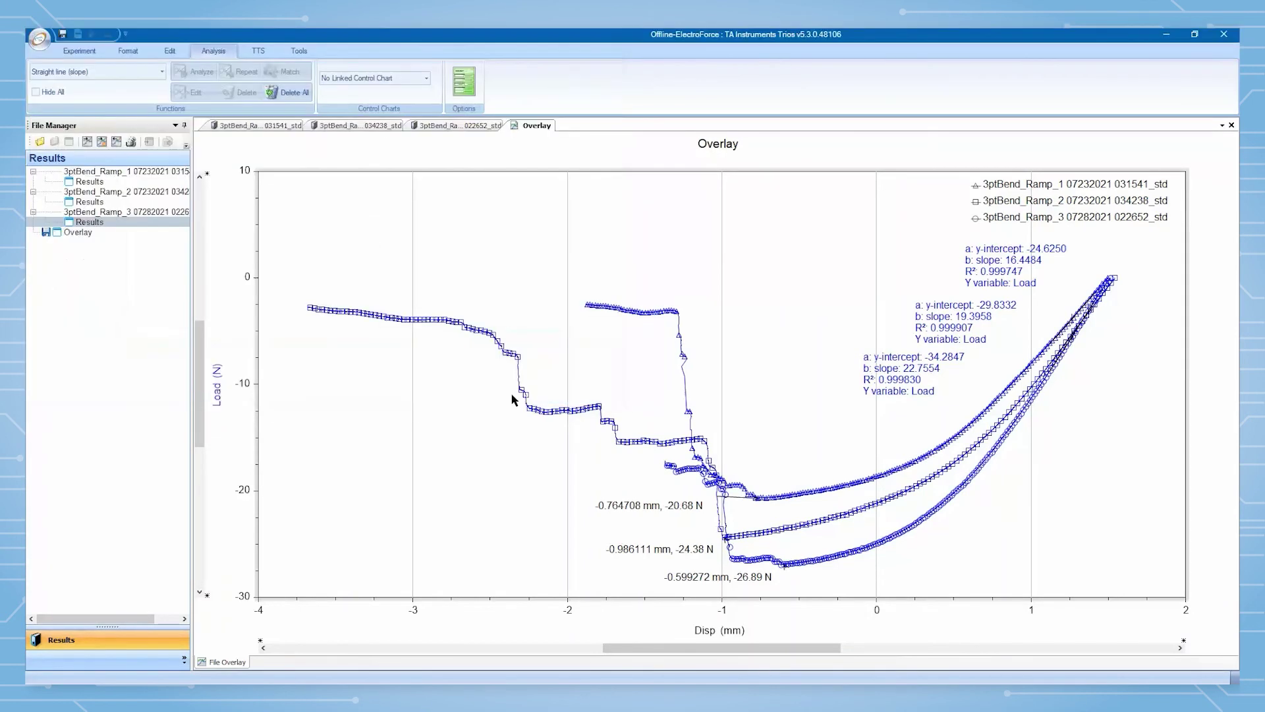